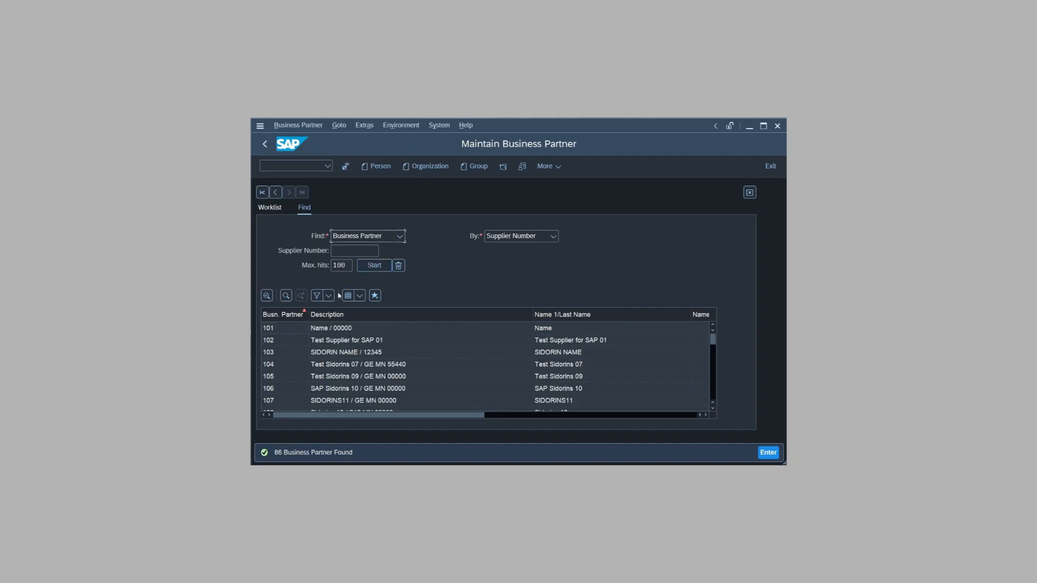
- Sort the Maintain Business Partner results by Busn. Partner descending, putting partner 215 at the top
{"action": "left_click", "coordinate": [285, 317]}
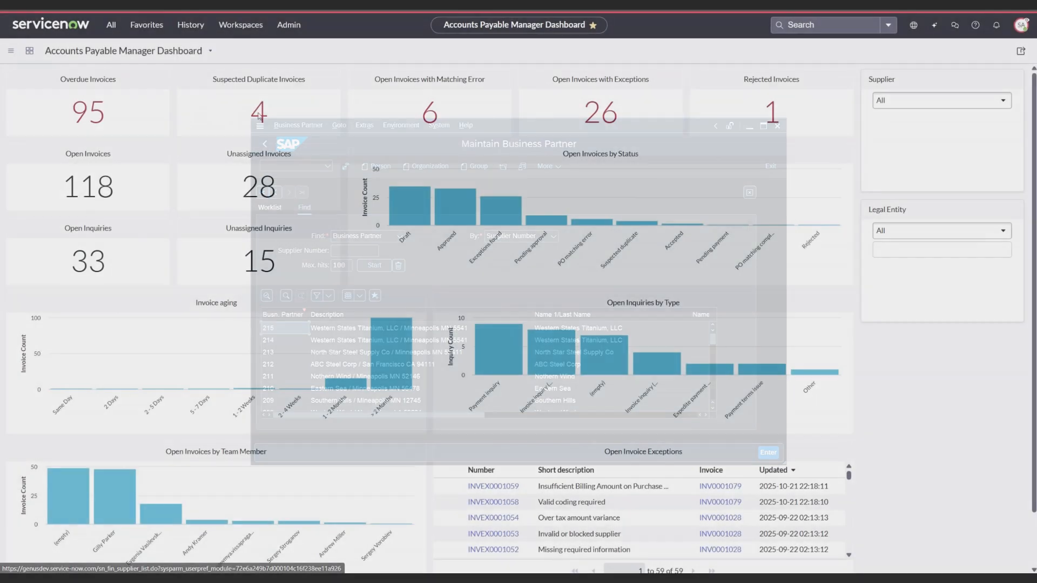
- Start a new supplier record with relationship status Strategic and Onboarded set to Yes
{"action": "left_click", "coordinate": [127, 126]}
{"action": "left_click", "coordinate": [1021, 50]}
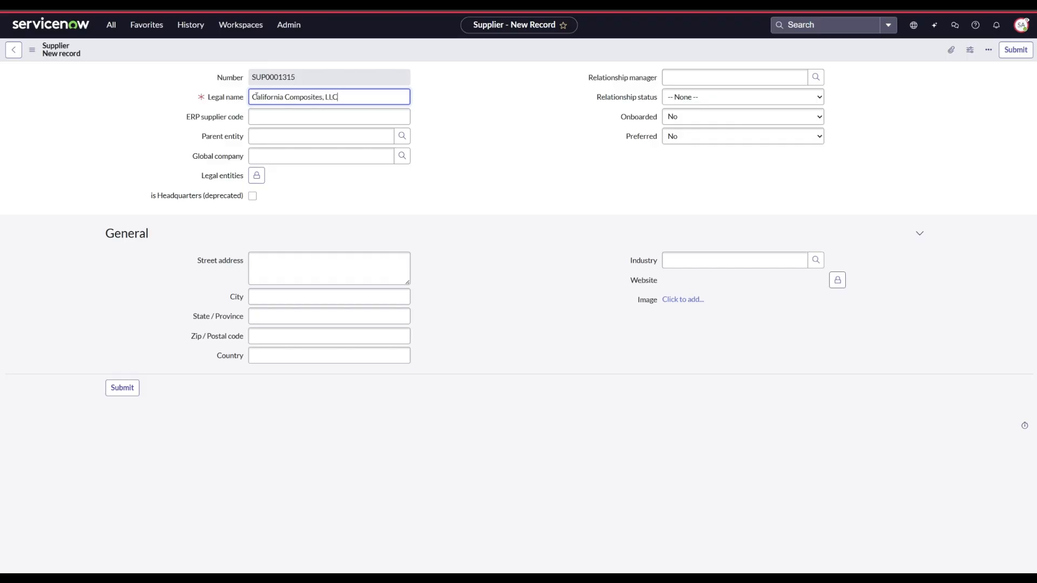
{"action": "left_click", "coordinate": [778, 97]}
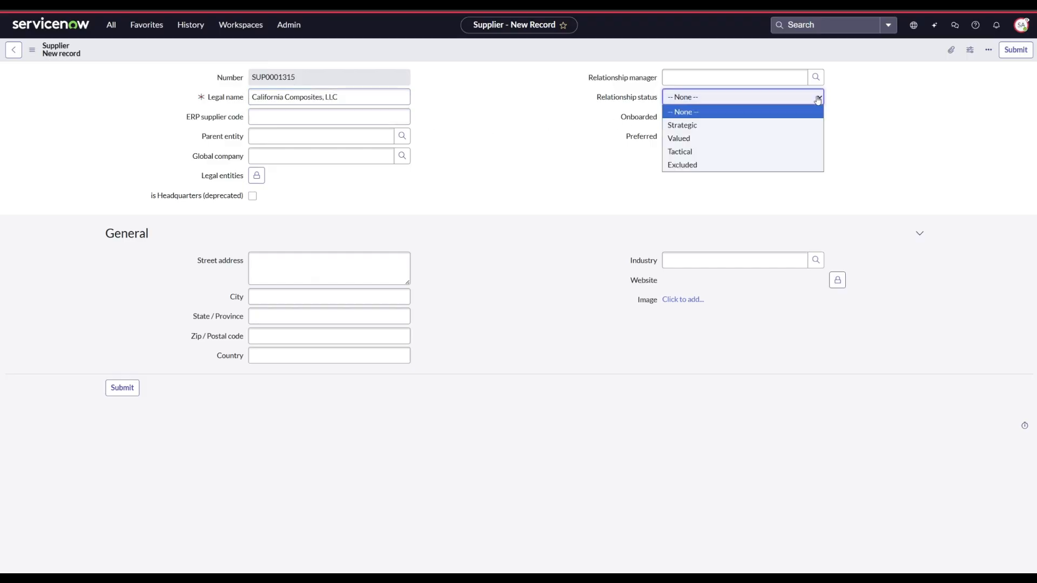
{"action": "left_click", "coordinate": [782, 127]}
{"action": "left_click", "coordinate": [805, 117]}
{"action": "left_click", "coordinate": [789, 134]}
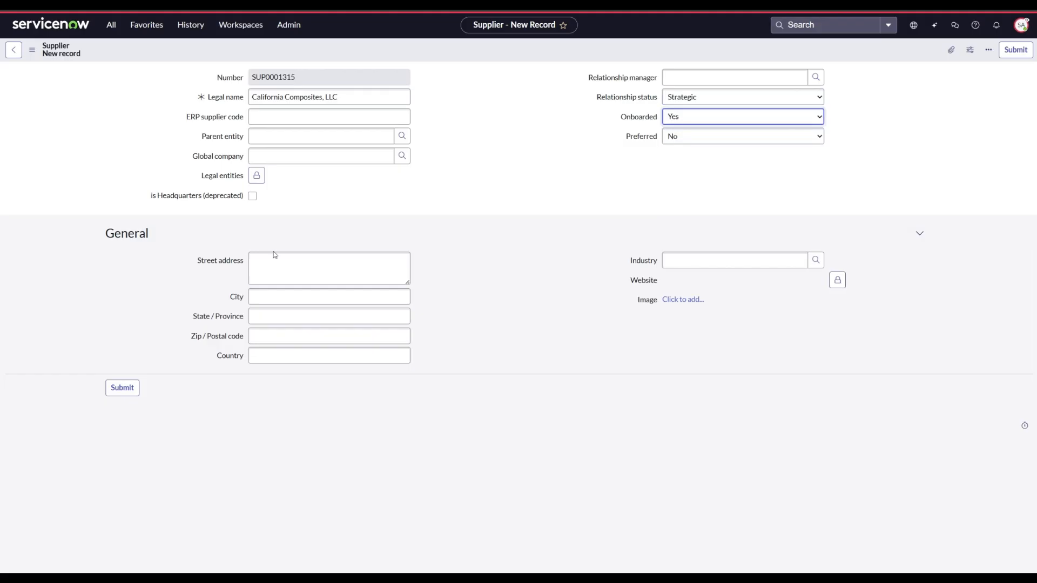
{"action": "left_click", "coordinate": [260, 260]}
{"action": "type", "text": "406"}
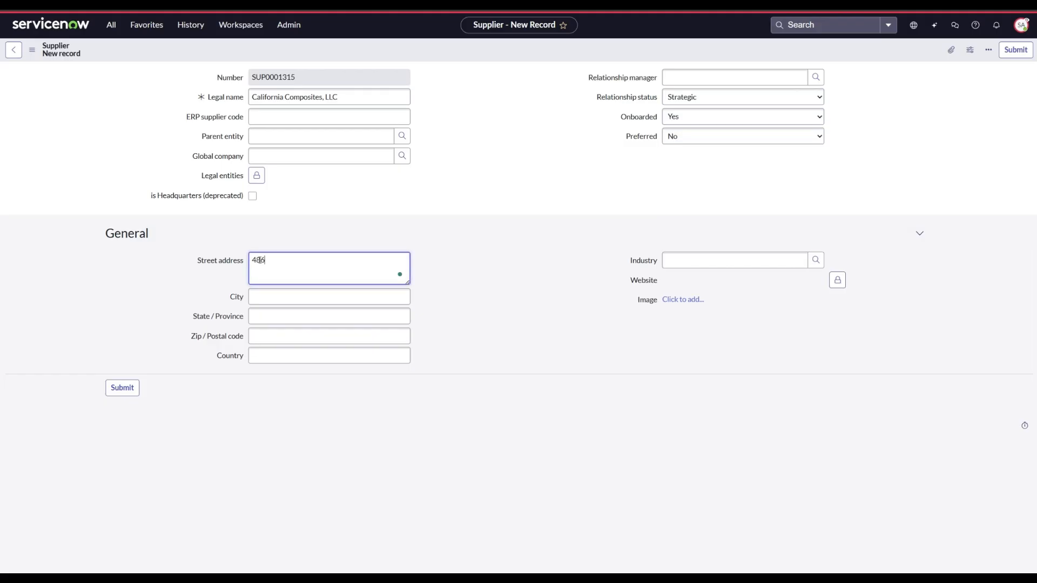
{"action": "type", "text": "0 Peninsula Blvd"}
{"action": "key", "text": "Tab"}
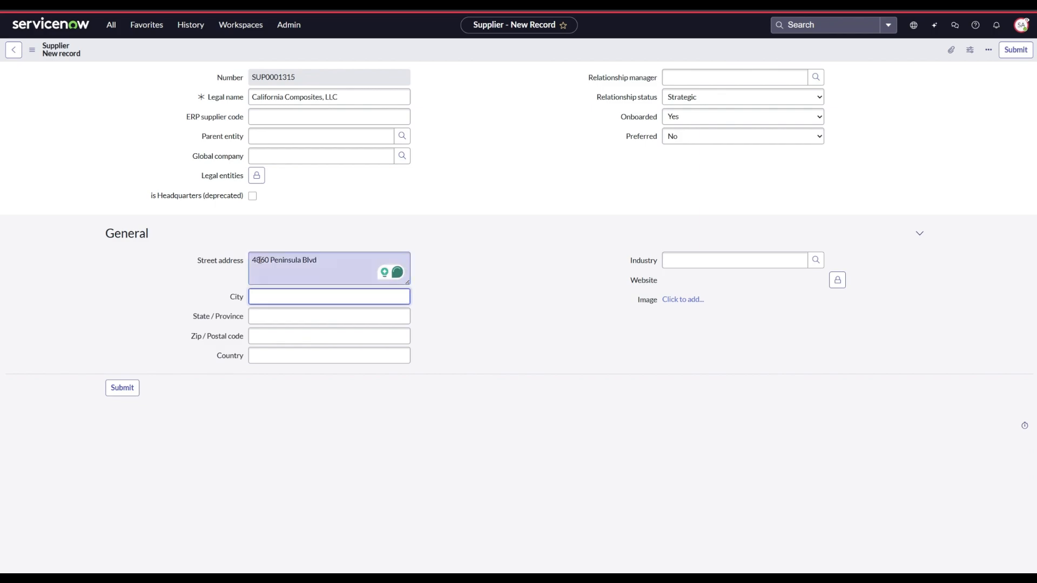
{"action": "type", "text": "San Diego"}
{"action": "key", "text": "Tab"}
{"action": "type", "text": "CA"}
{"action": "key", "text": "Tab"}
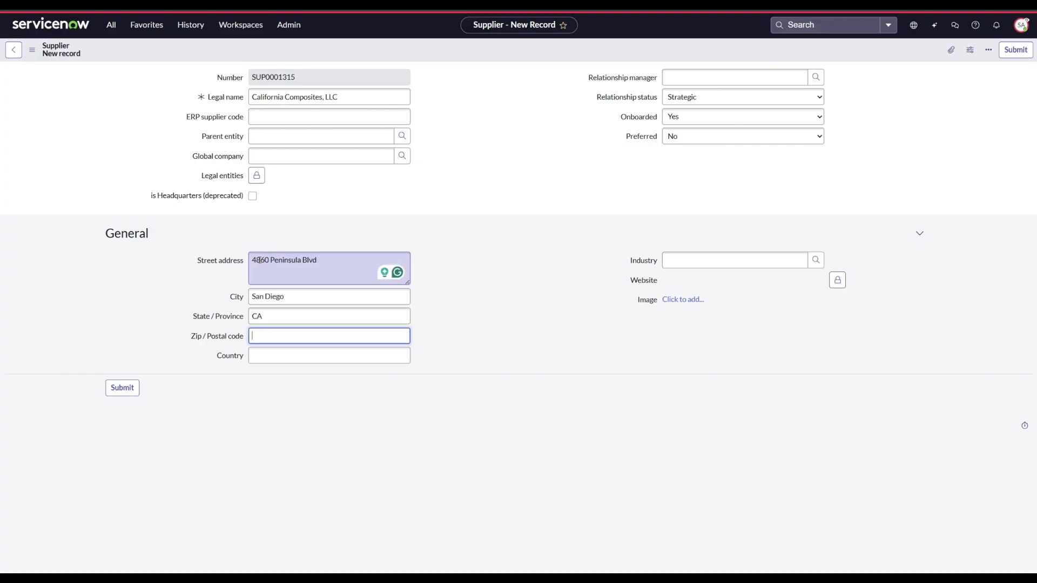
{"action": "key", "text": "Tab"}
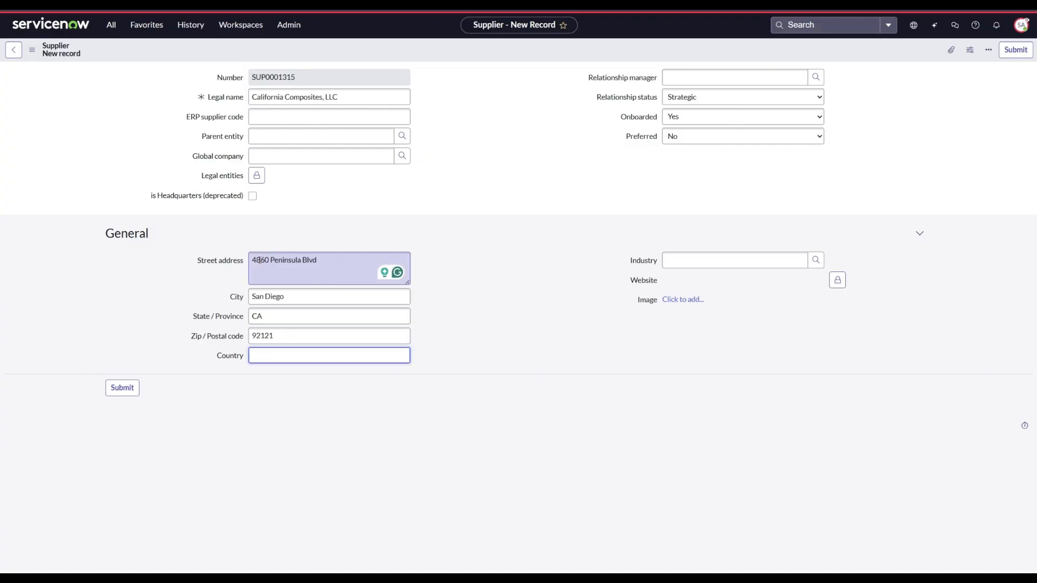
- Save the new California Composites, LLC supplier record
{"action": "right_click", "coordinate": [315, 50]}
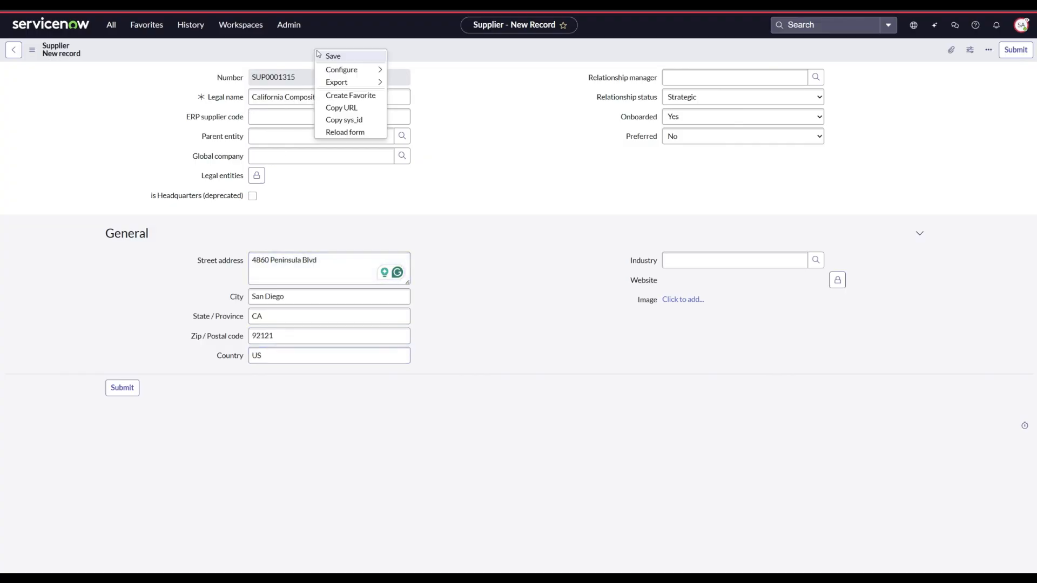
{"action": "left_click", "coordinate": [329, 56]}
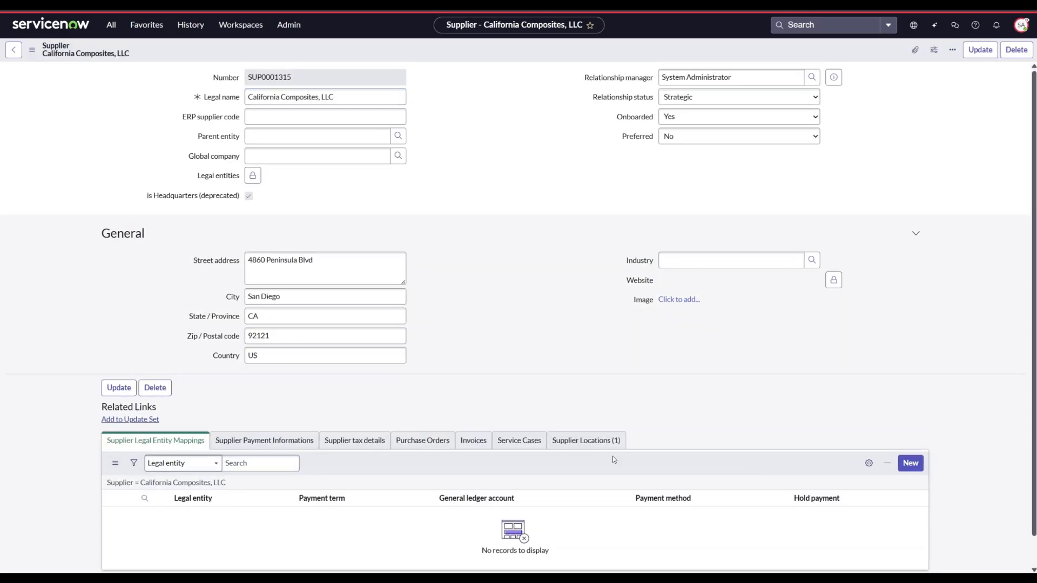
{"action": "left_click", "coordinate": [910, 463]}
{"action": "left_click", "coordinate": [277, 97]}
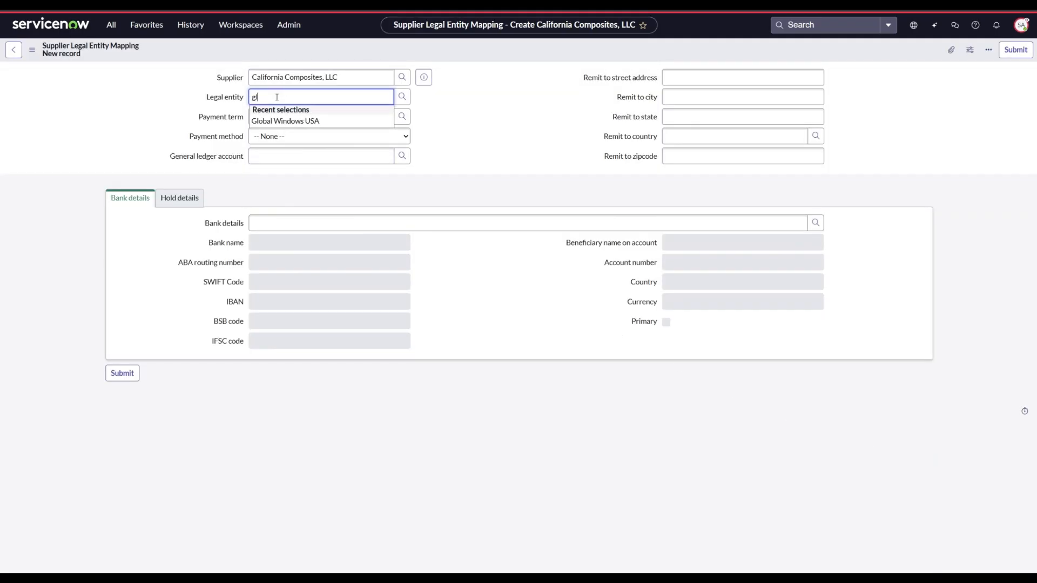
{"action": "type", "text": "gl"}
{"action": "left_click", "coordinate": [292, 119]}
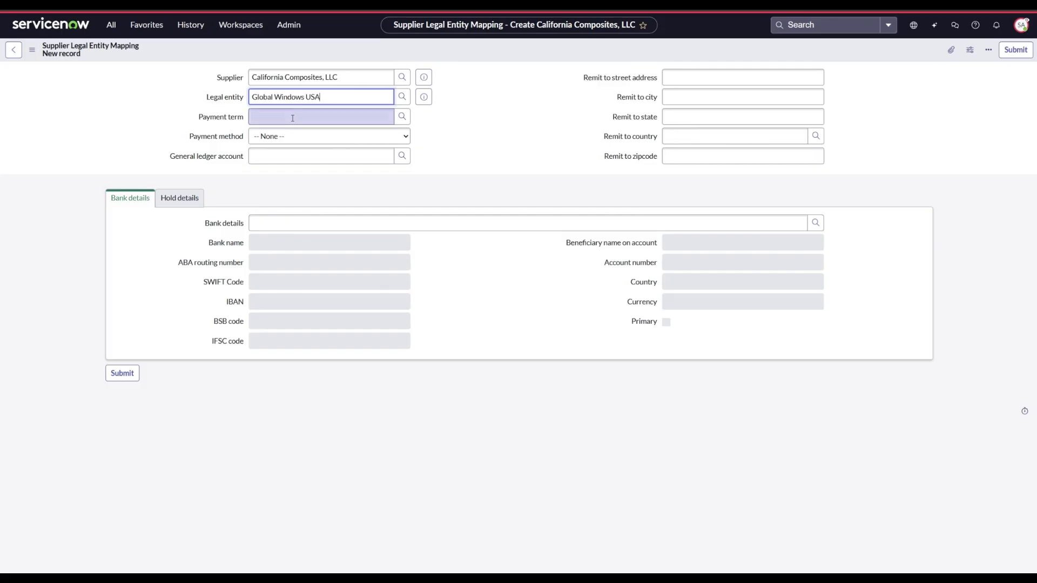
{"action": "left_click", "coordinate": [293, 117]}
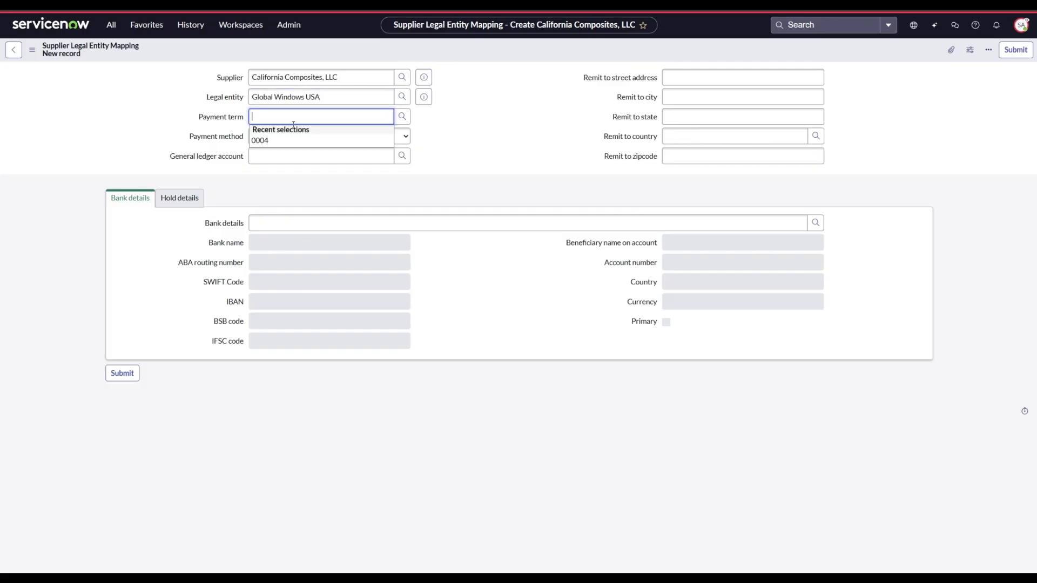
{"action": "left_click", "coordinate": [276, 140]}
{"action": "left_click", "coordinate": [290, 156]}
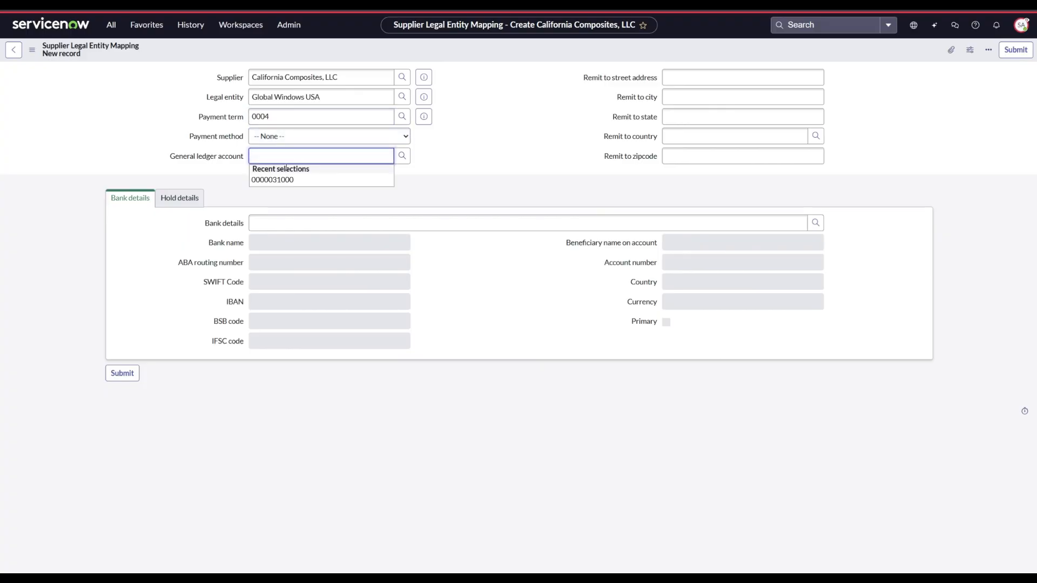
{"action": "left_click", "coordinate": [273, 179]}
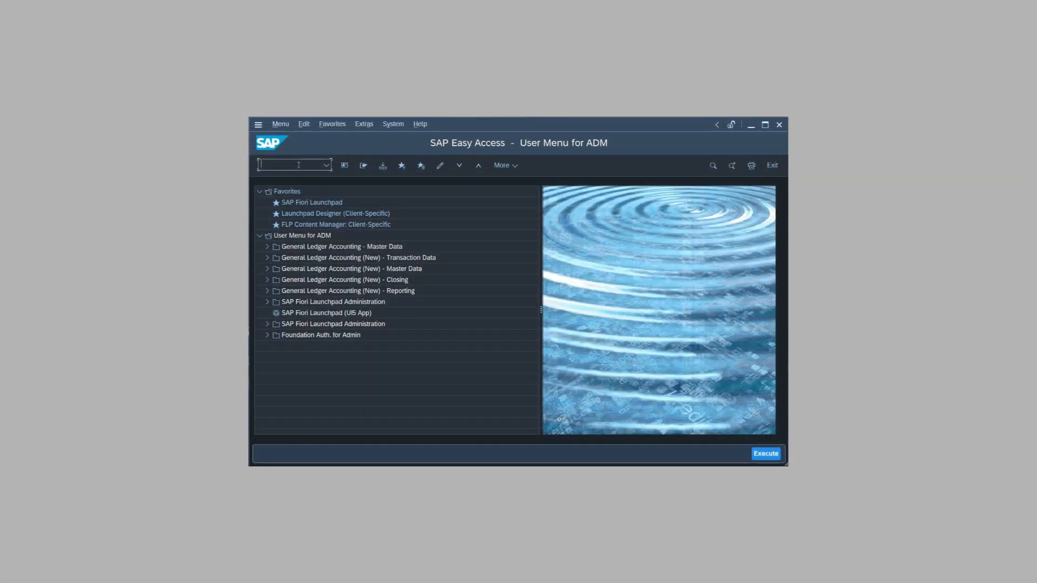
- Run bp, sort partners descending, and open partner 216 California Composites, LLC to view its payment transactions
{"action": "type", "text": "bp"}
{"action": "key", "text": "Return"}
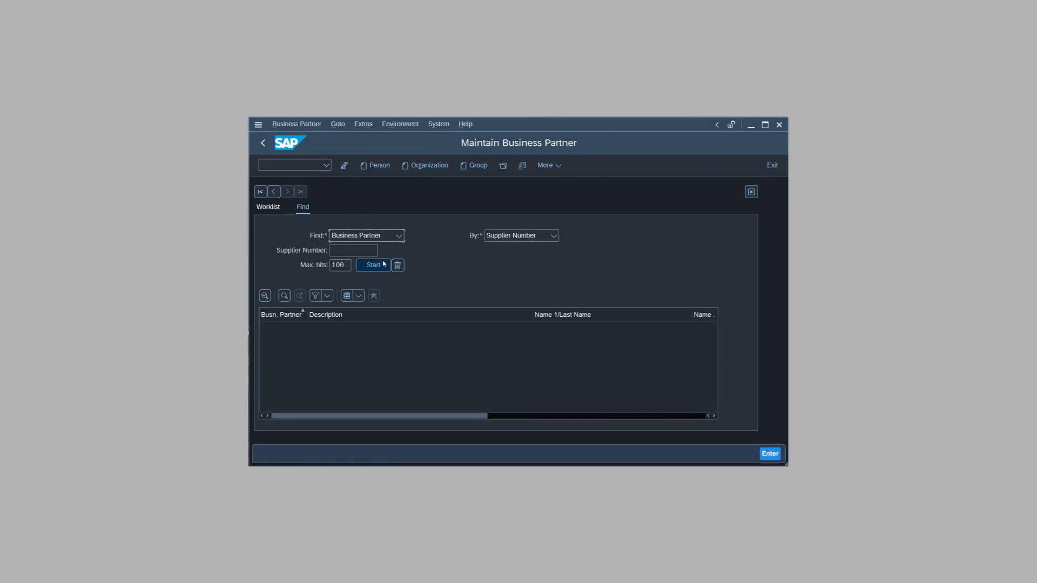
{"action": "left_click", "coordinate": [383, 265]}
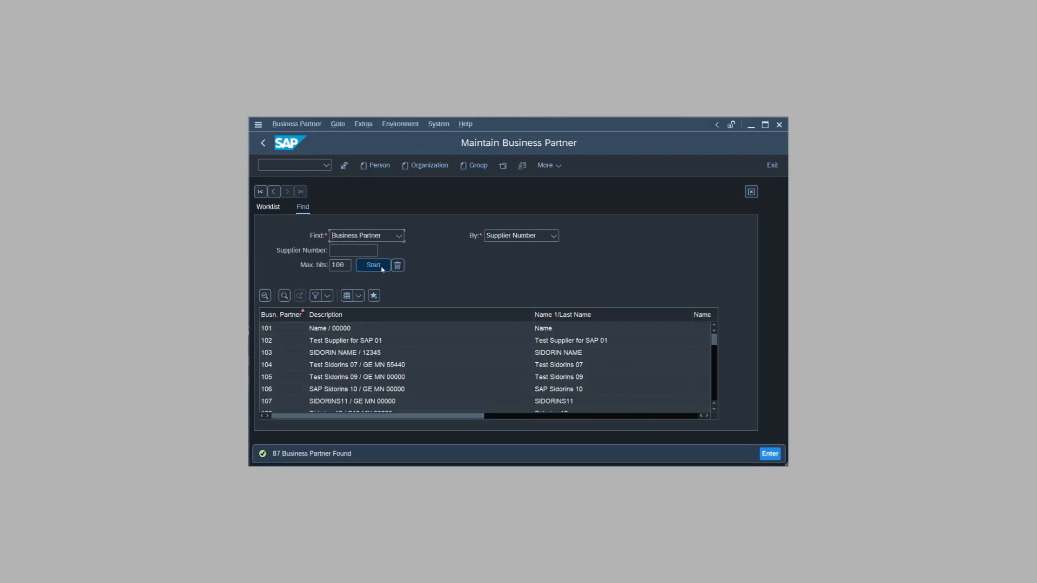
{"action": "left_click", "coordinate": [280, 316]}
{"action": "left_click", "coordinate": [280, 315]}
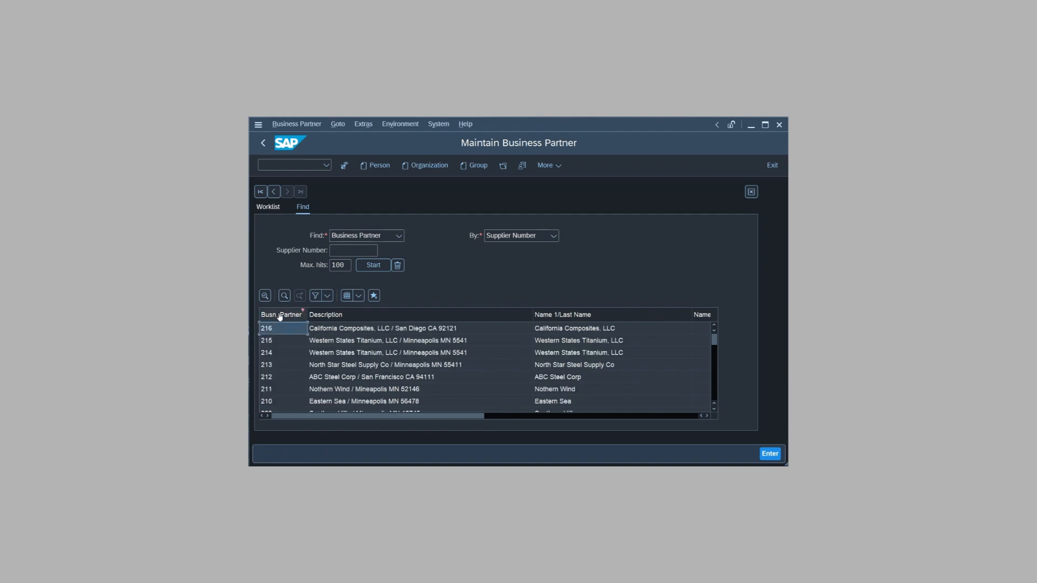
{"action": "left_click", "coordinate": [331, 330]}
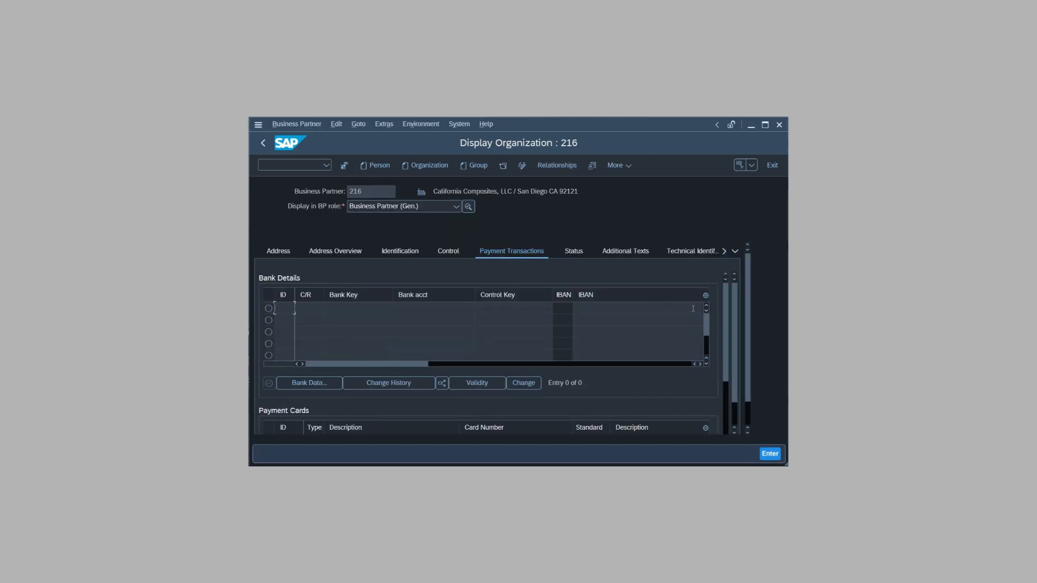
{"action": "left_click_drag", "start_coordinate": [727, 317], "coordinate": [730, 383]}
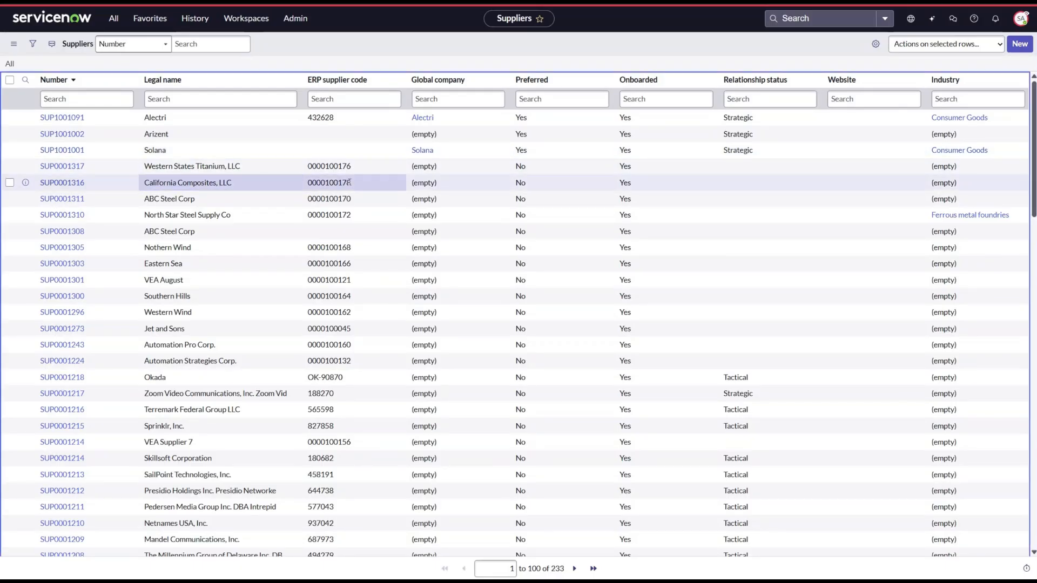
- Open California Composites supplier record SUP0001316 and start a new payment information entry
{"action": "double_click", "coordinate": [353, 185]}
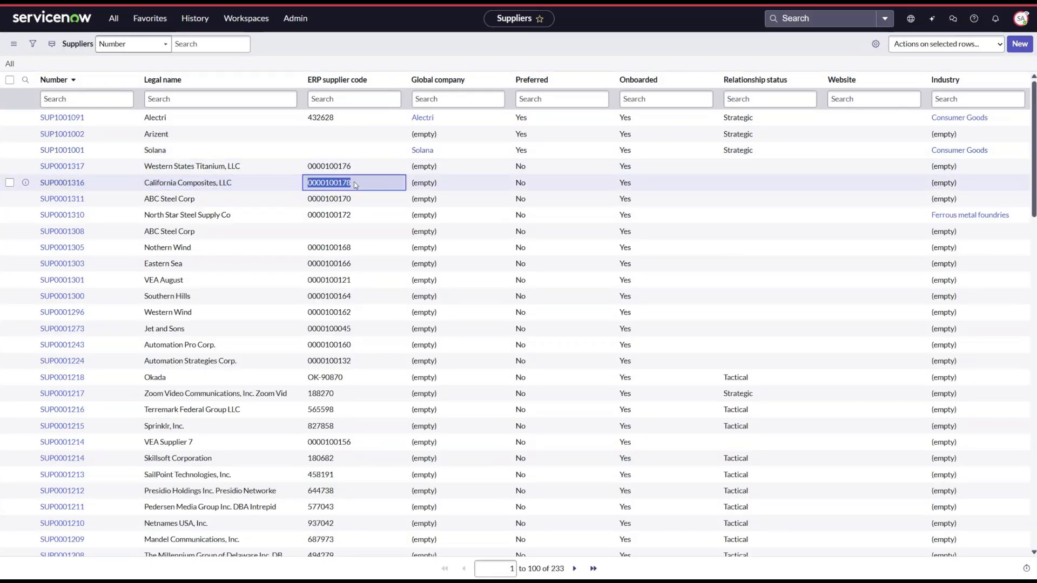
{"action": "left_click", "coordinate": [72, 184]}
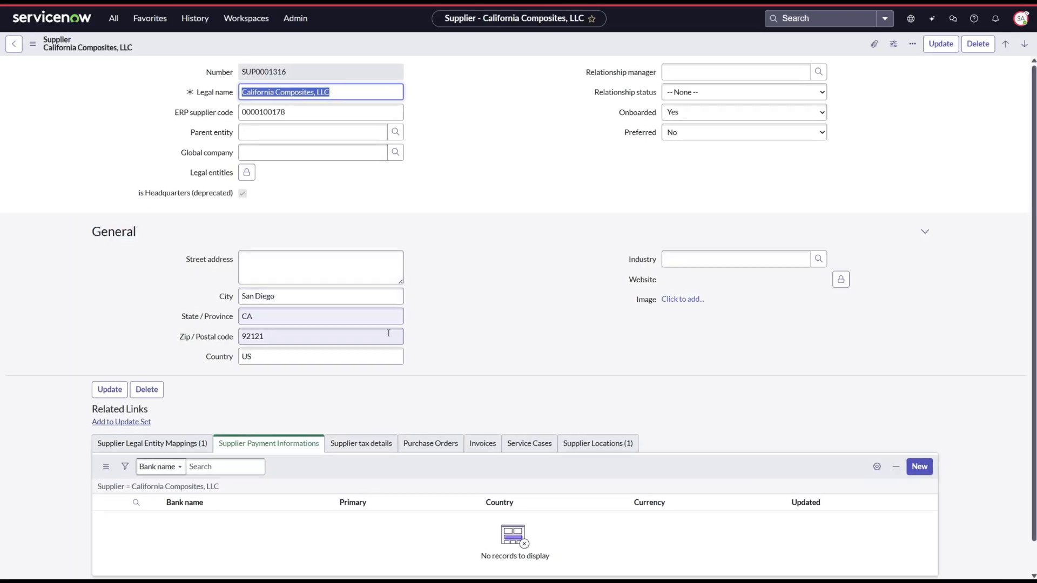
{"action": "scroll", "coordinate": [346, 432], "scroll_direction": "down", "scroll_amount": 1}
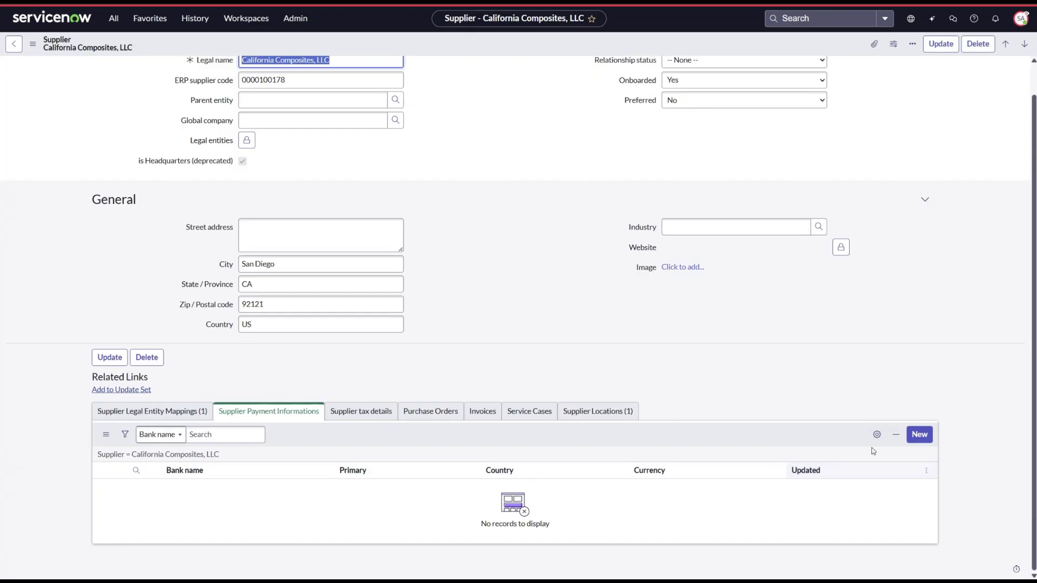
{"action": "left_click", "coordinate": [920, 435]}
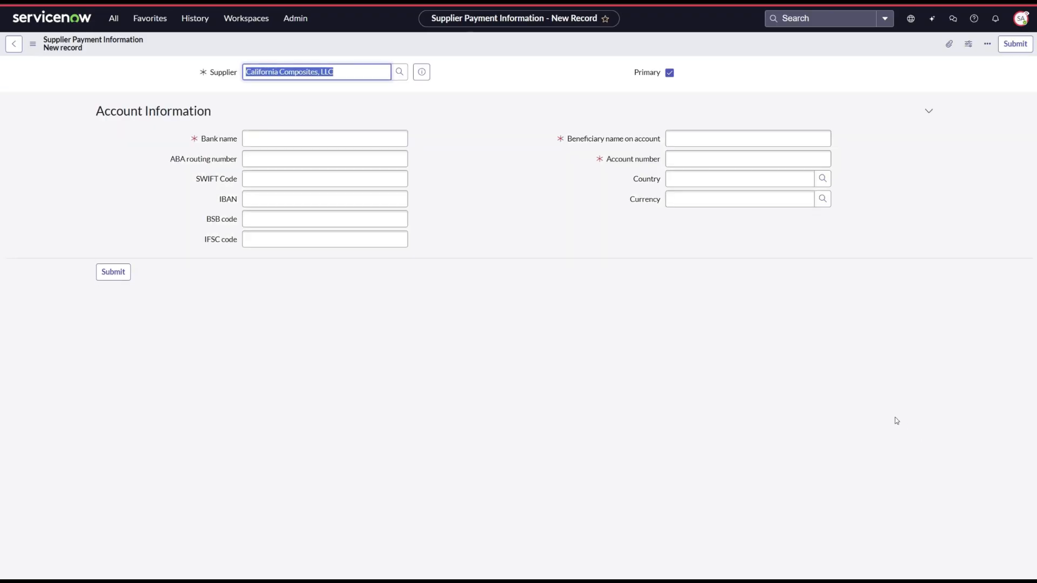
- Enter bank Wells Fargo Bank, SWIFT-2345, beneficiary California Composites, LLC, and the account number
{"action": "left_click", "coordinate": [263, 135]}
{"action": "type", "text": "Wel"}
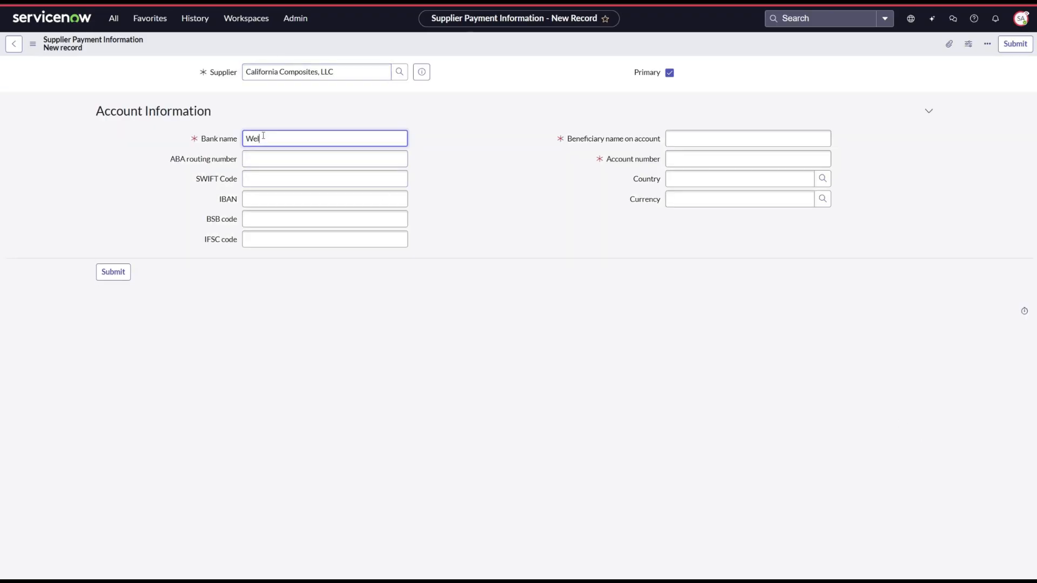
{"action": "type", "text": "ls Fargo Bank"}
{"action": "key", "text": "Tab"}
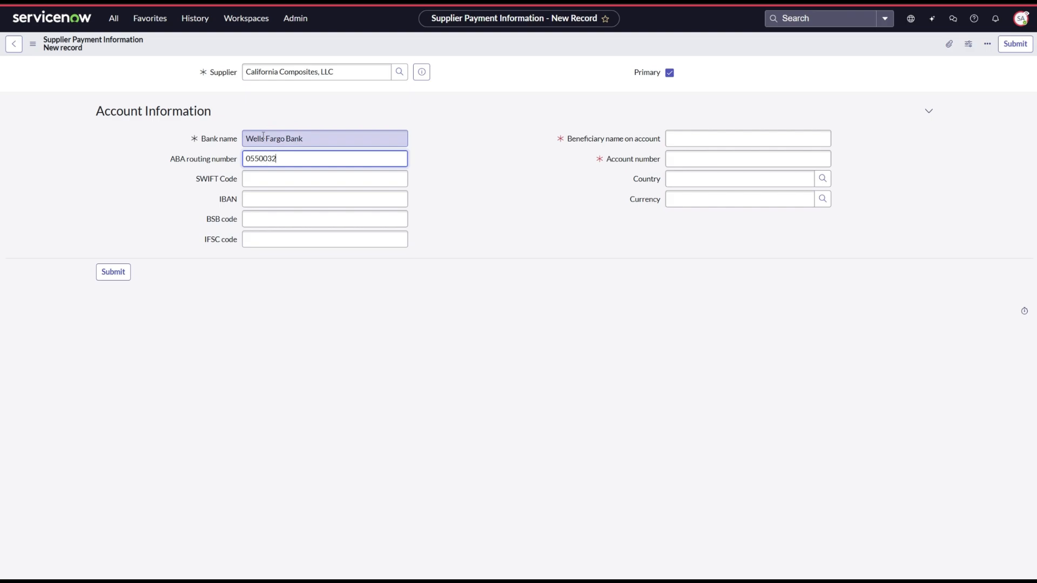
{"action": "key", "text": "Tab"}
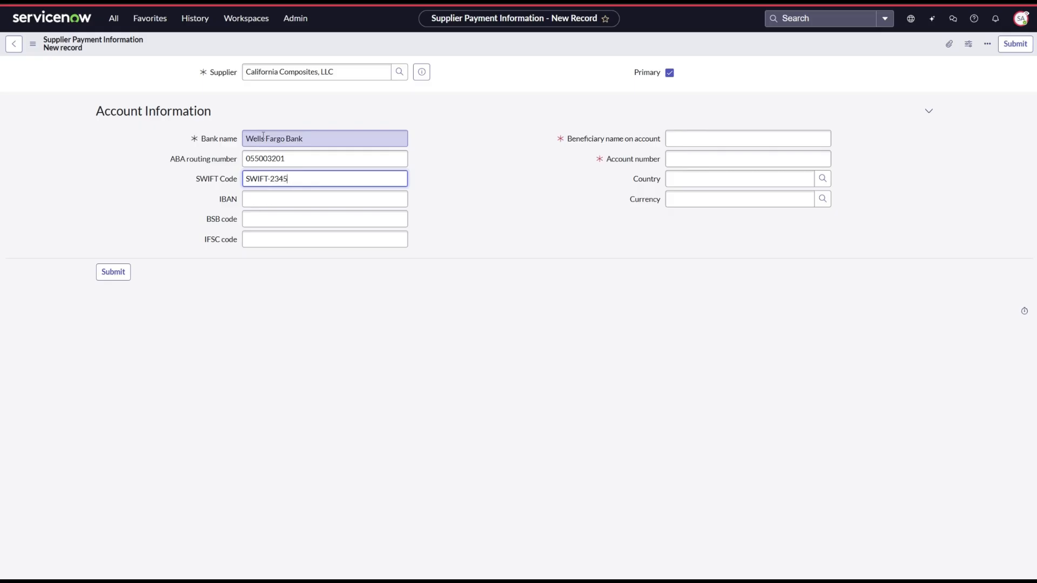
{"action": "left_click", "coordinate": [715, 139]}
{"action": "type", "text": "California Composites"}
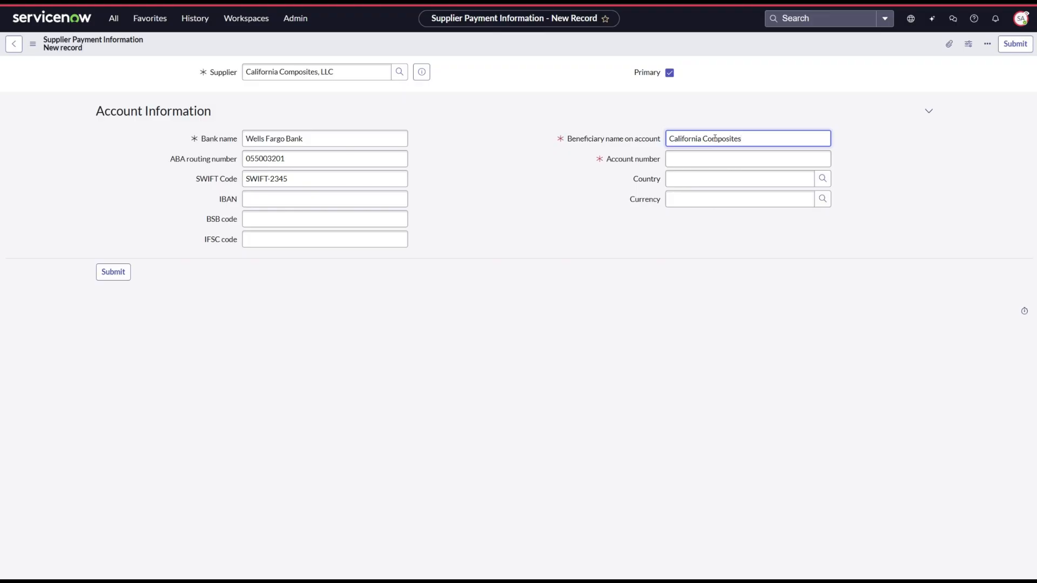
{"action": "type", "text": ", LLC"}
{"action": "key", "text": "Tab"}
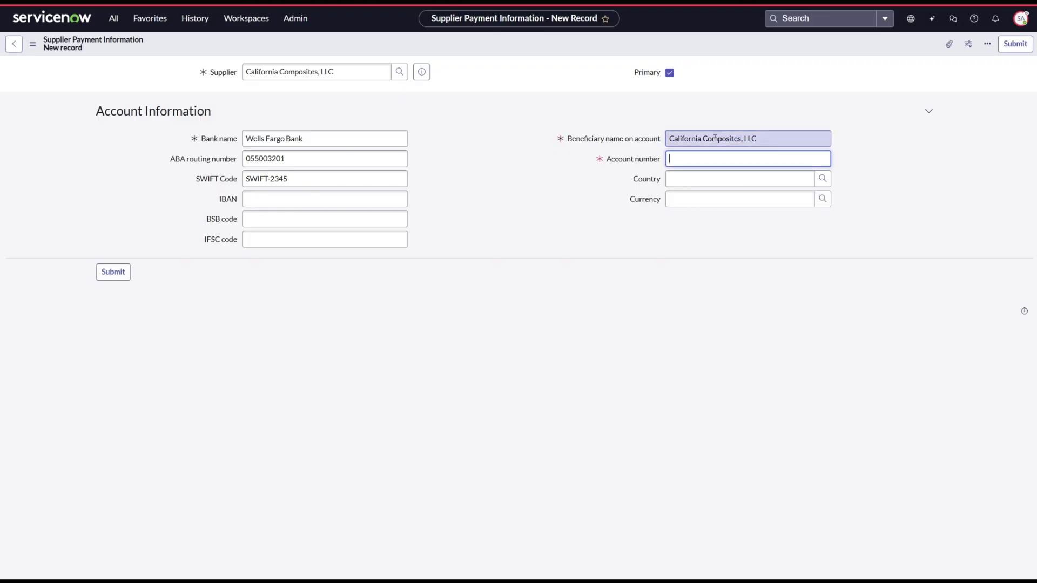
{"action": "type", "text": "•••••••••"}
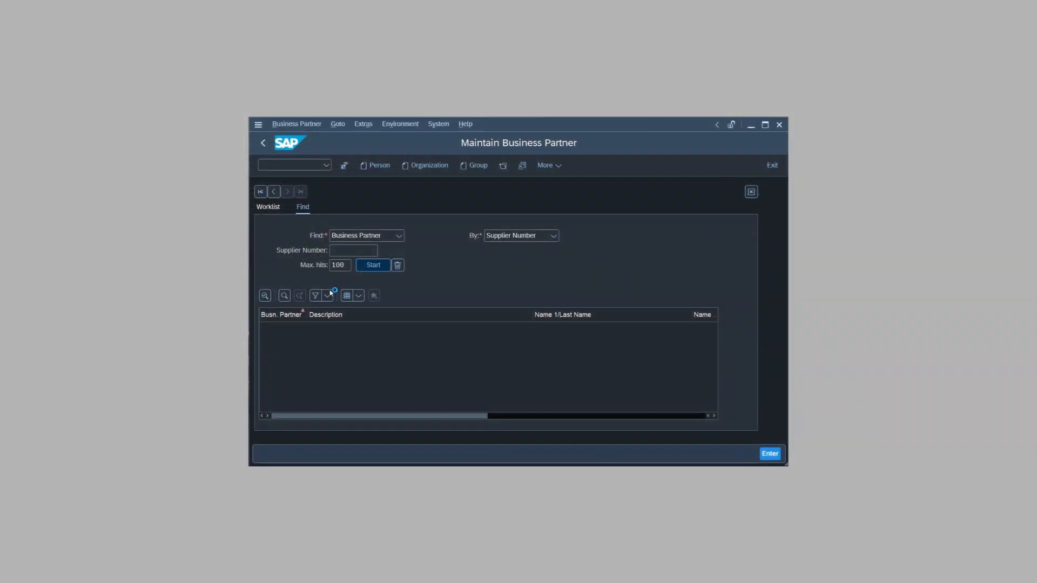
- Sort the partner search descending, open partner 216 and show its payment transactions and bank details
{"action": "left_click", "coordinate": [378, 266]}
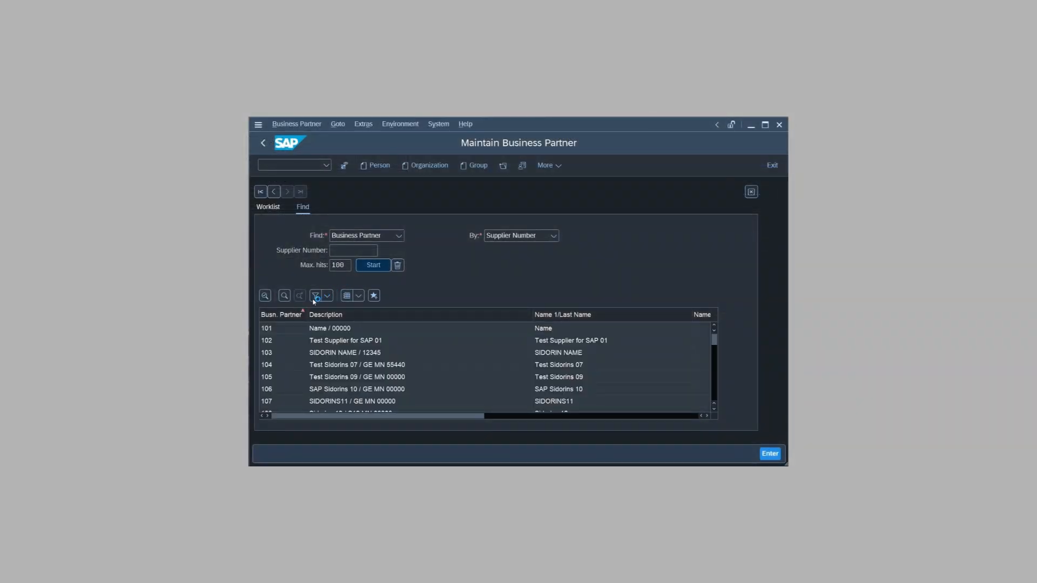
{"action": "left_click", "coordinate": [281, 319]}
{"action": "left_click", "coordinate": [343, 330]}
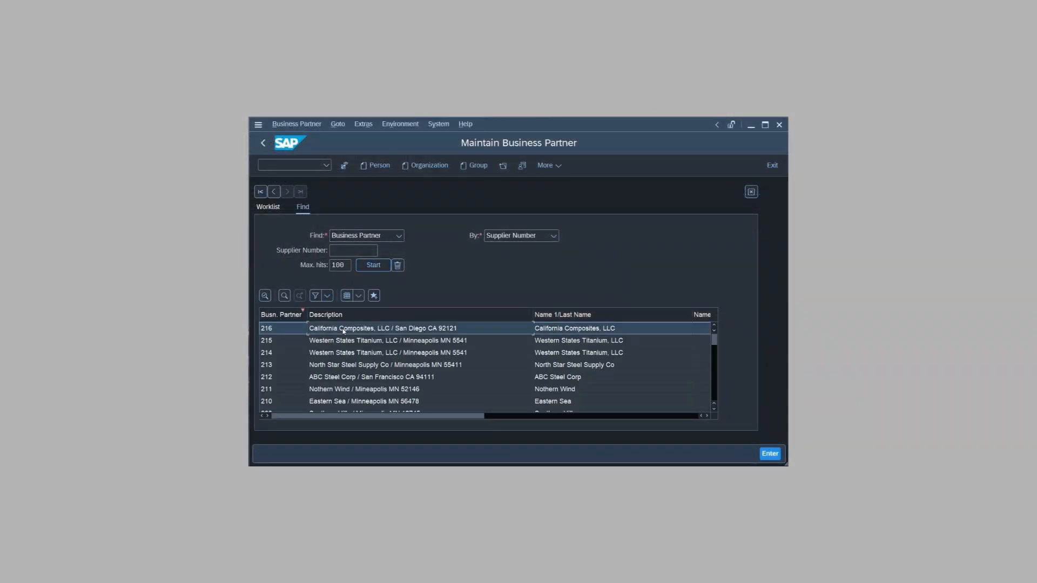
{"action": "double_click", "coordinate": [343, 330]}
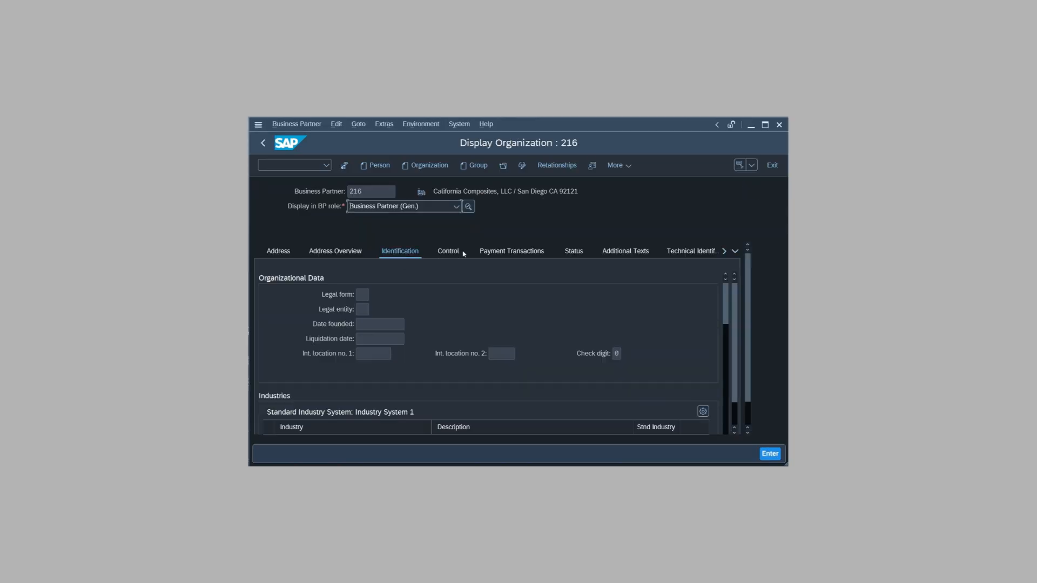
{"action": "left_click", "coordinate": [513, 252]}
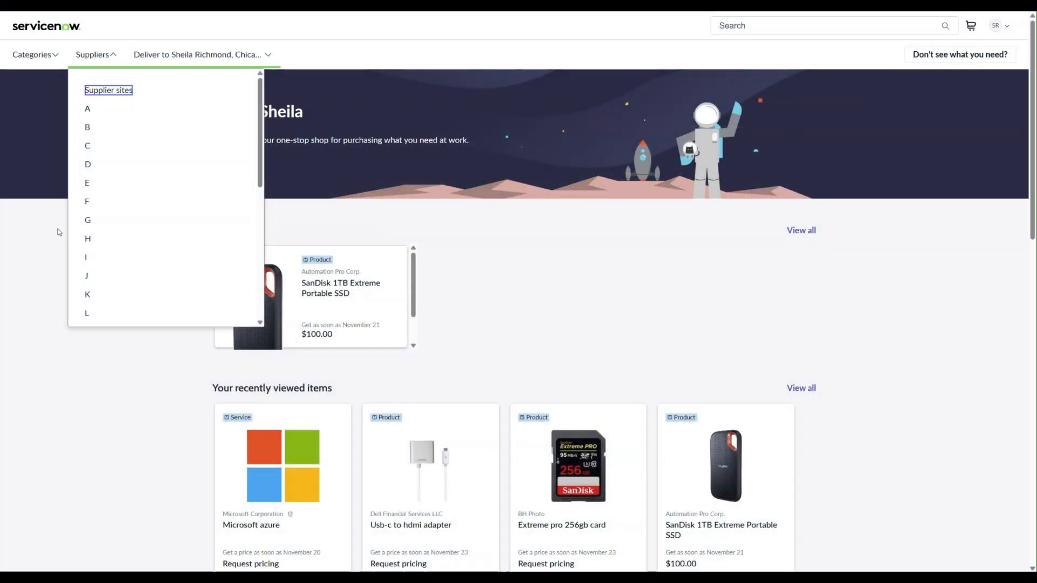
- Add one SanDisk 1TB Extreme Portable SSD to the cart and begin checkout
{"action": "left_click", "coordinate": [59, 233]}
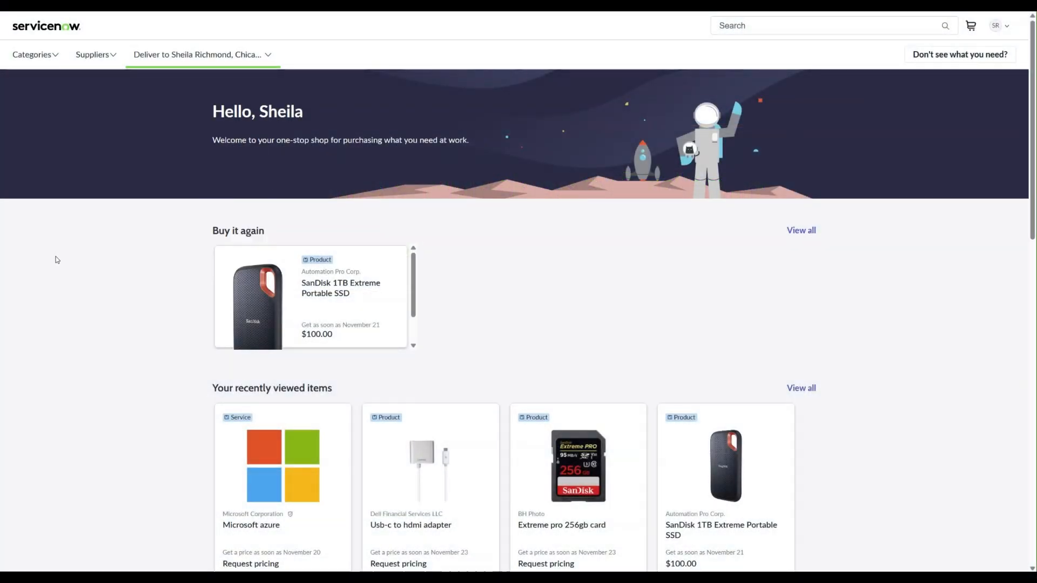
{"action": "left_click", "coordinate": [331, 294]}
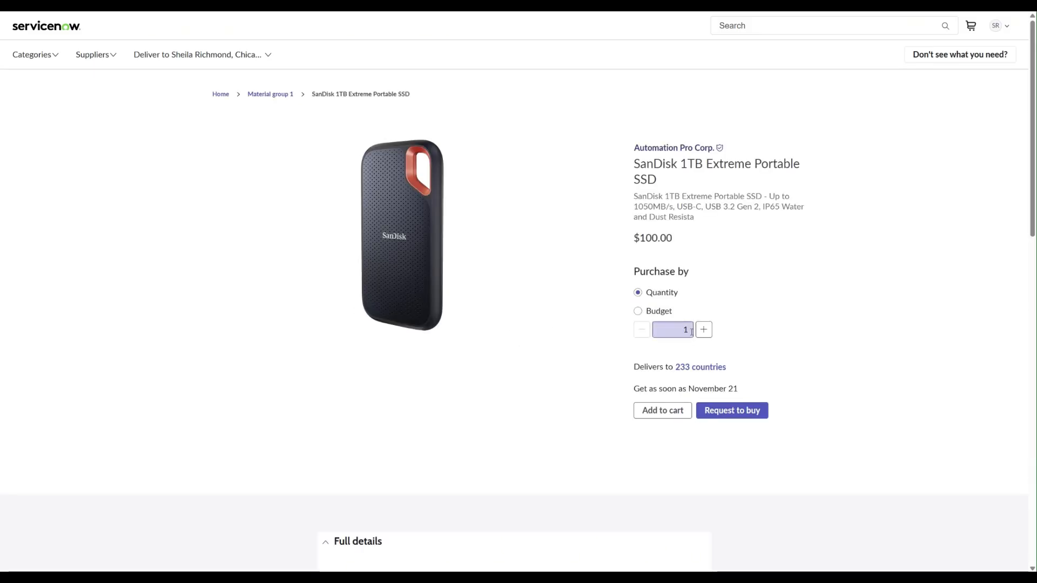
{"action": "left_click", "coordinate": [678, 414]}
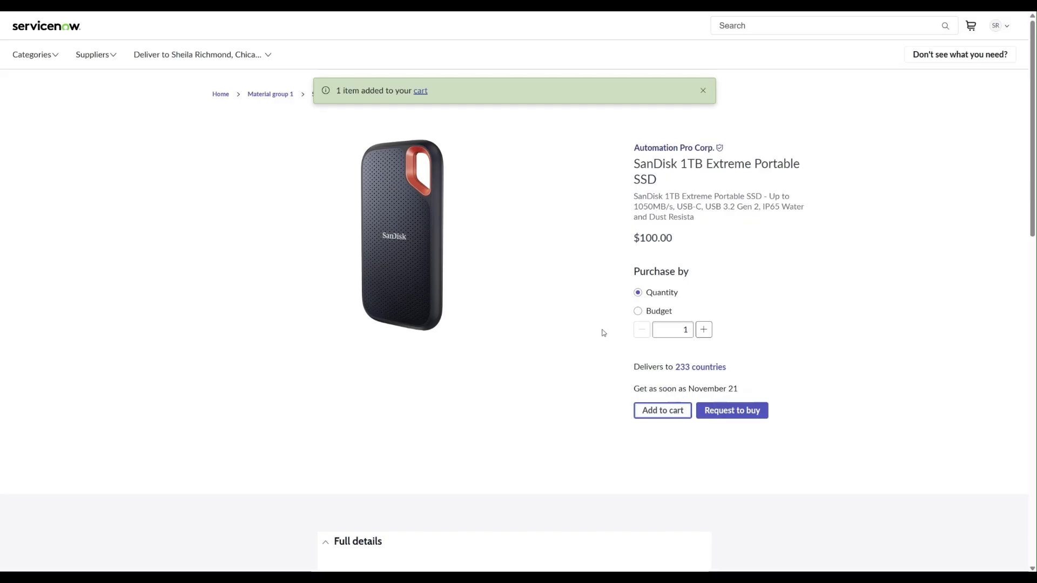
{"action": "left_click", "coordinate": [420, 91]}
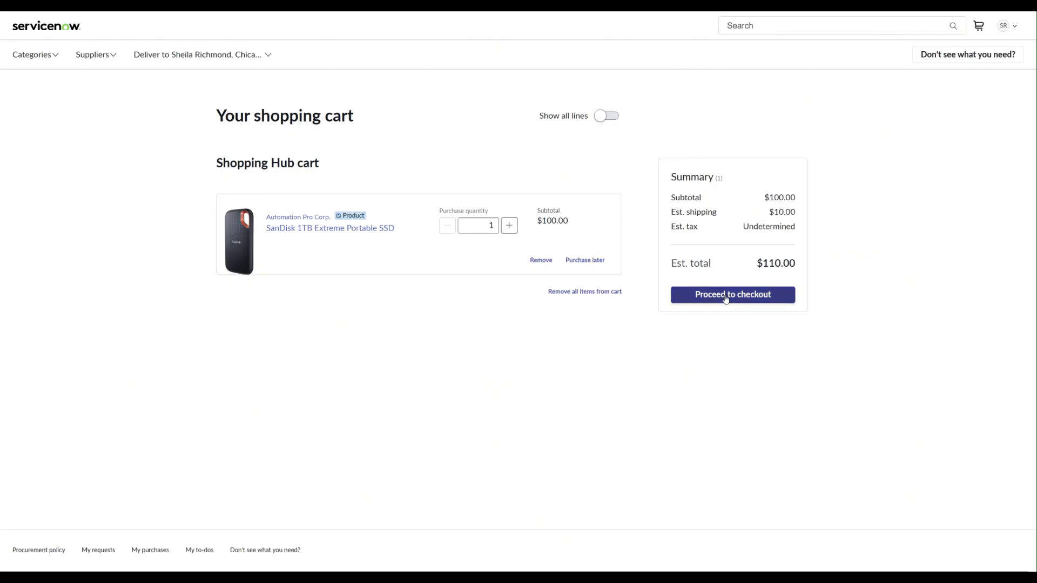
{"action": "left_click", "coordinate": [726, 299]}
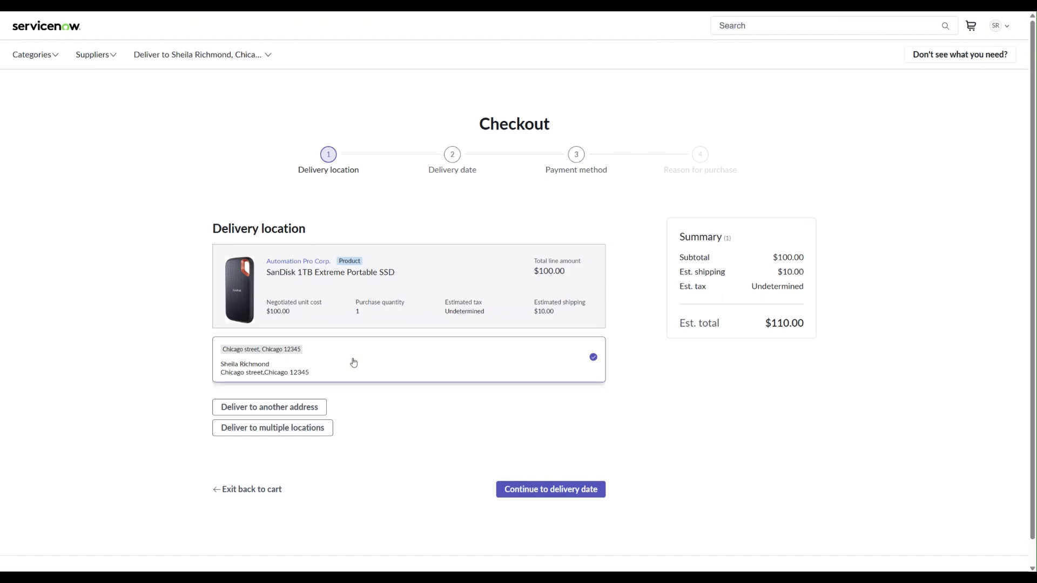
- Keep the Chicago delivery location and request delivery on 2025-11-25
{"action": "left_click", "coordinate": [540, 459]}
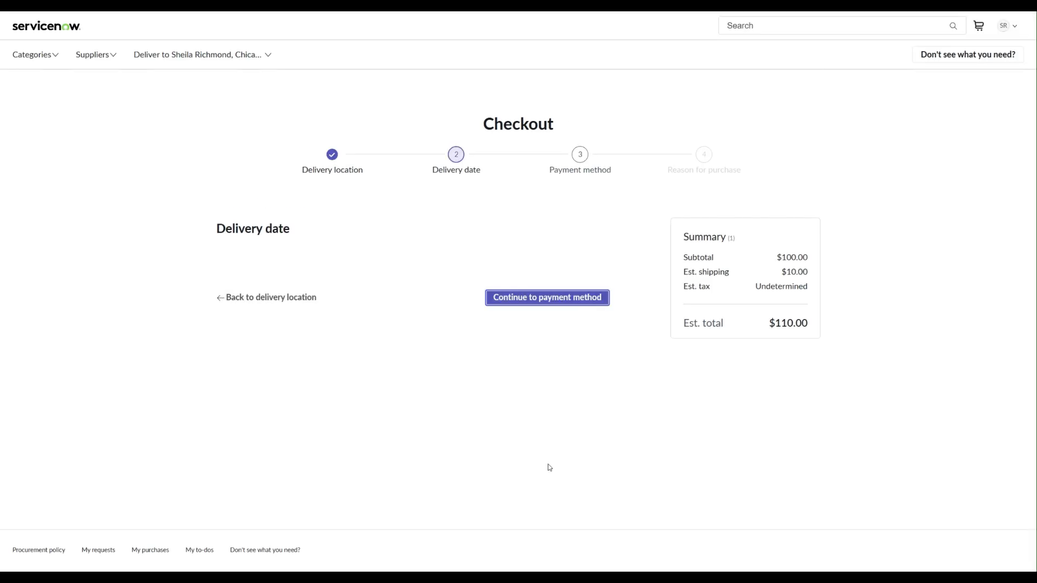
{"action": "left_click", "coordinate": [297, 417]}
{"action": "left_click", "coordinate": [290, 474]}
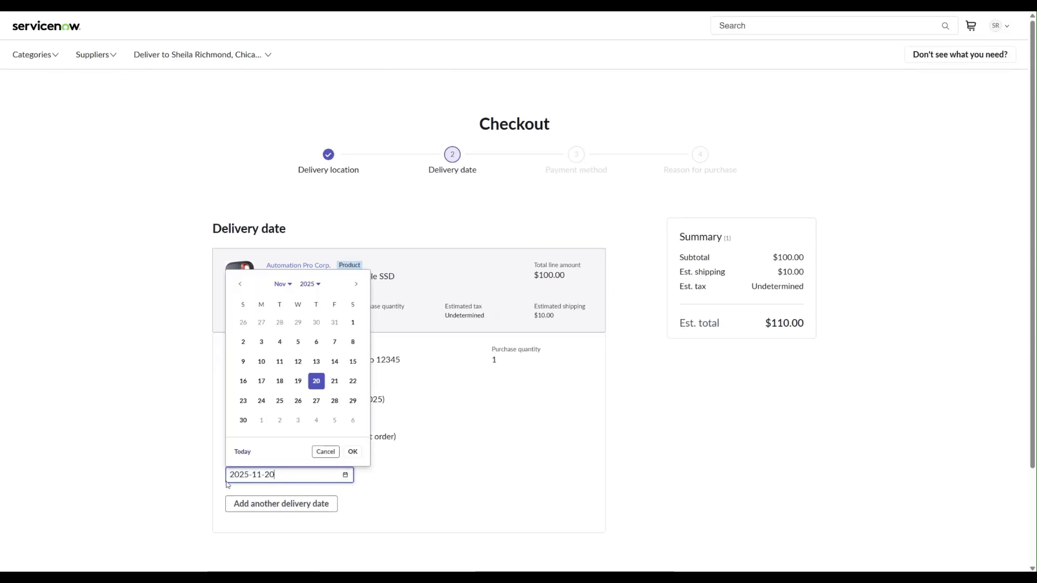
{"action": "key", "text": "BackSpace"}
{"action": "type", "text": "5"}
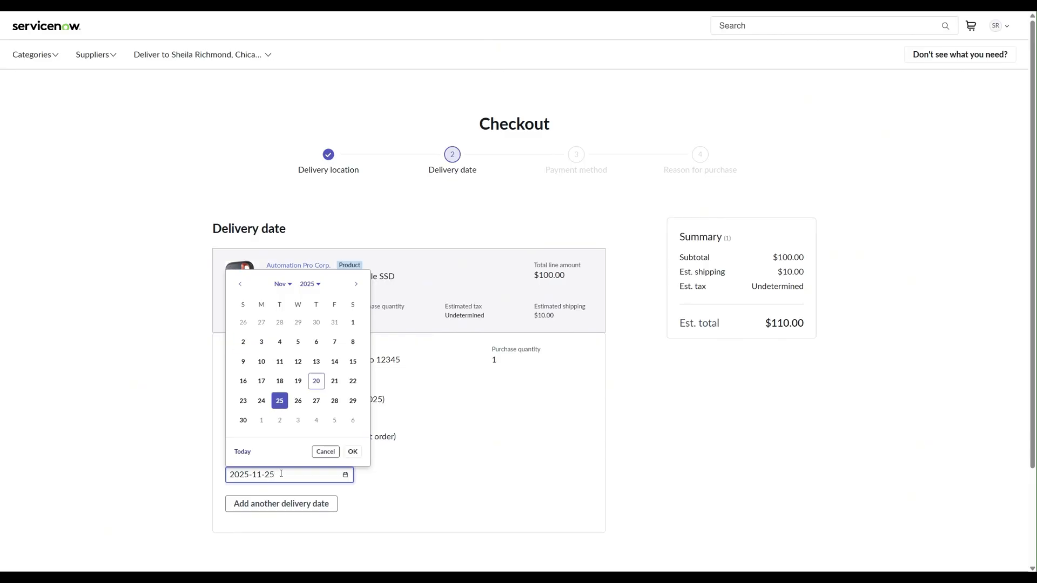
{"action": "left_click", "coordinate": [382, 484]}
{"action": "scroll", "coordinate": [466, 475], "scroll_direction": "down", "scroll_amount": 2}
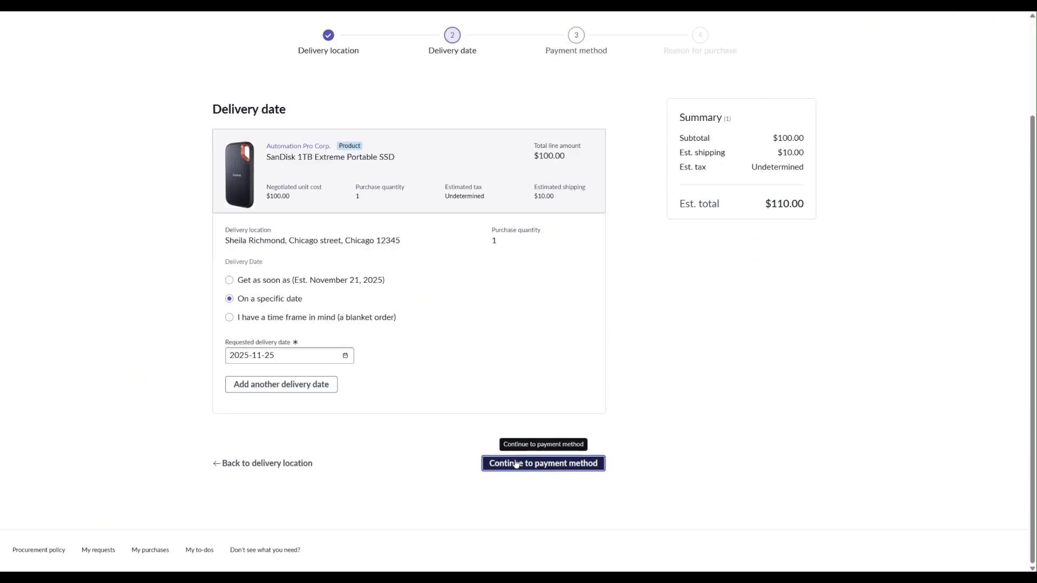
{"action": "left_click", "coordinate": [516, 465]}
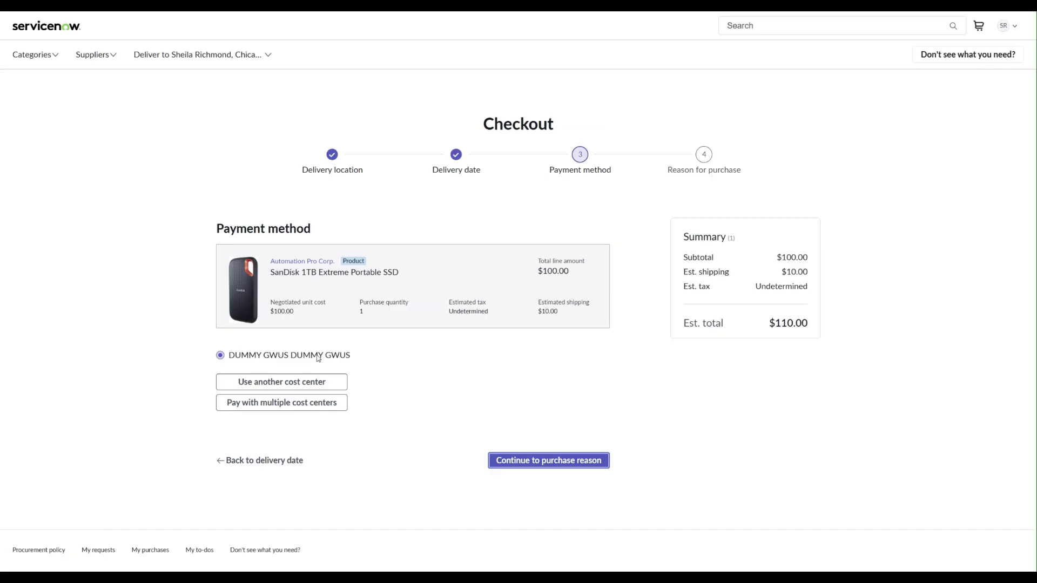
- Accept cost center DUMMY GWUS, enter reason 'Conference demo' and complete the checkout
{"action": "left_click", "coordinate": [533, 463]}
{"action": "left_click", "coordinate": [275, 369]}
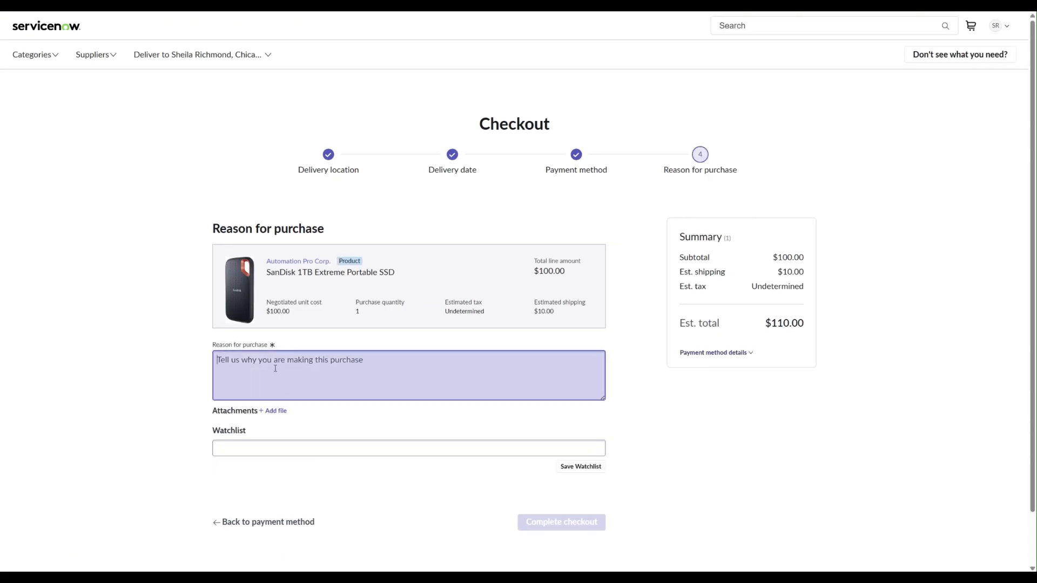
{"action": "type", "text": "Conference"}
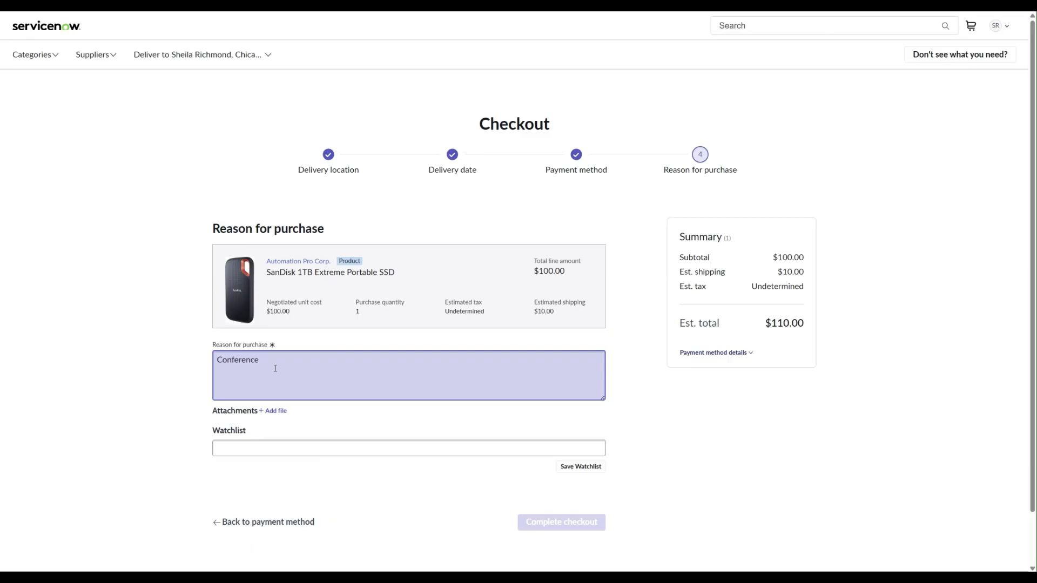
{"action": "type", "text": " demo"}
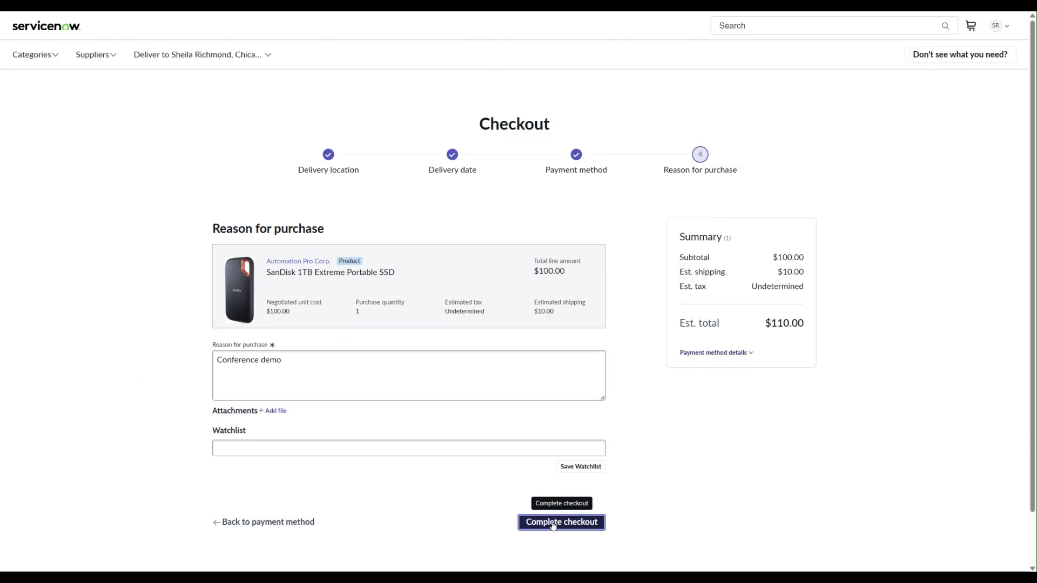
{"action": "left_click", "coordinate": [553, 523]}
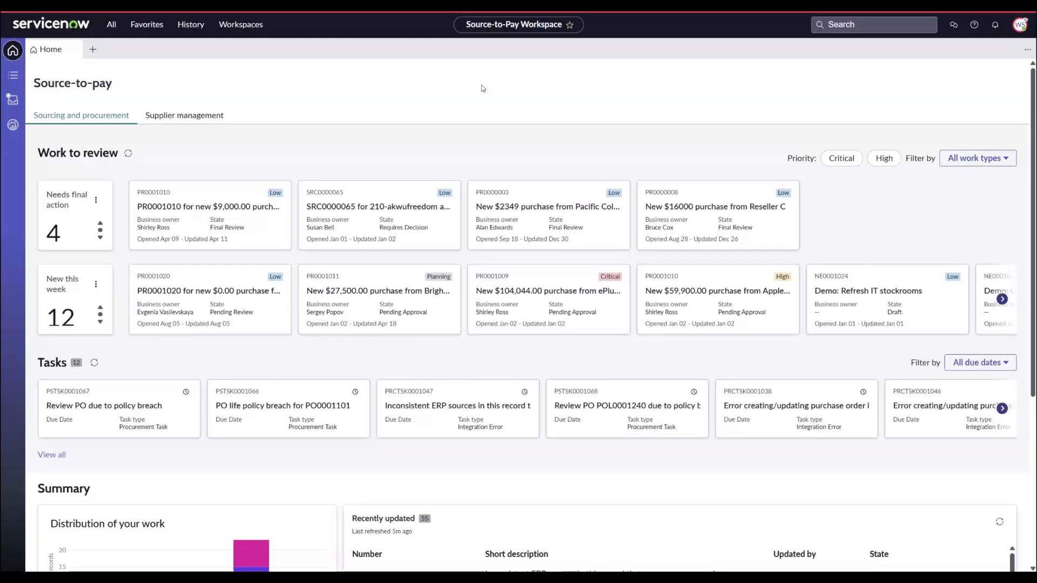
- Open requisition PR0001047 from the workspace's list of all requisitions
{"action": "left_click", "coordinate": [12, 75]}
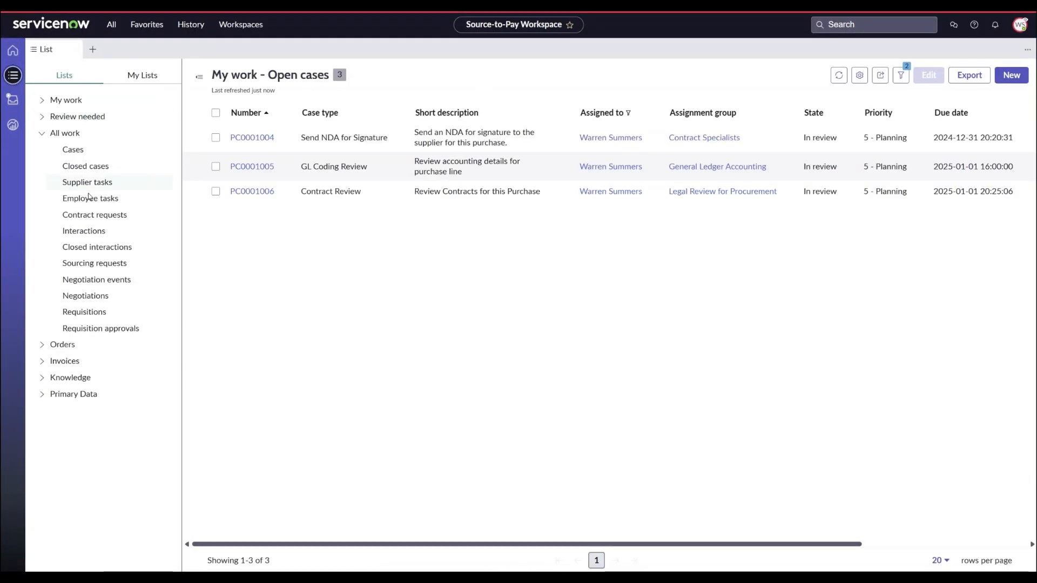
{"action": "left_click", "coordinate": [120, 311]}
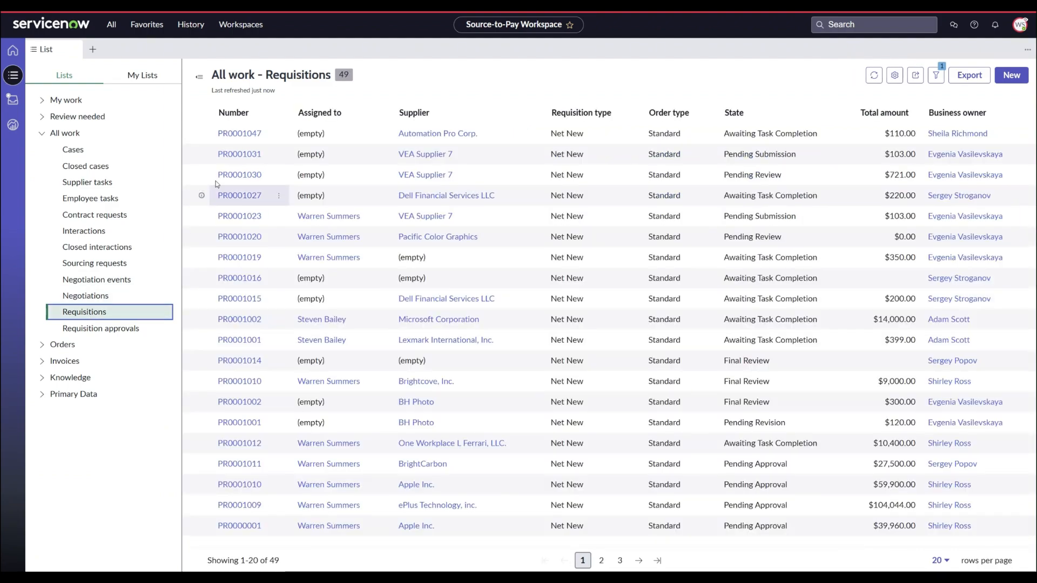
{"action": "left_click", "coordinate": [236, 136]}
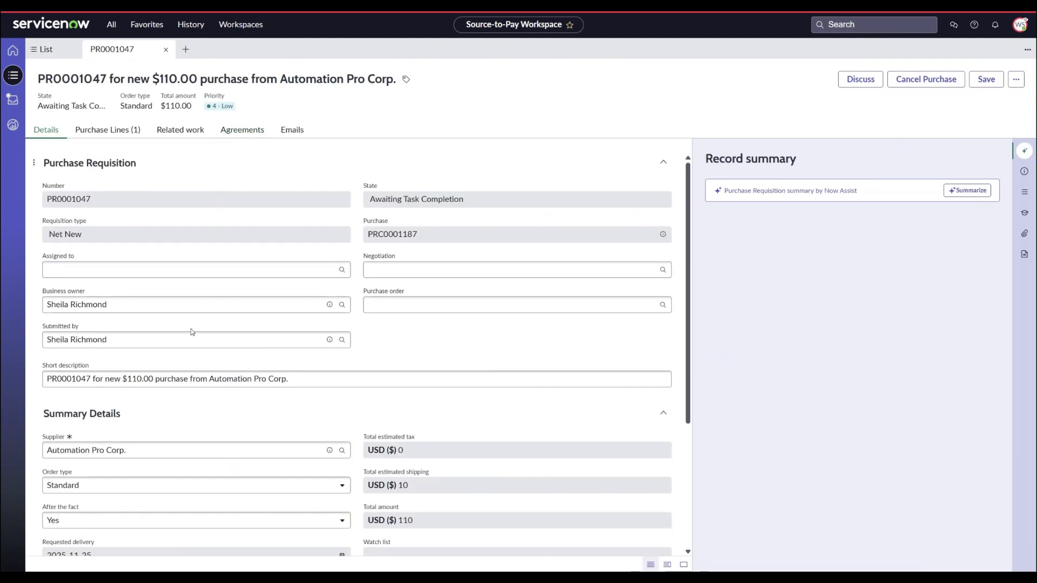
- Set the payment term to 0004, save, and view the requisition's related work
{"action": "scroll", "coordinate": [197, 327], "scroll_direction": "down", "scroll_amount": 1}
{"action": "scroll", "coordinate": [157, 377], "scroll_direction": "down", "scroll_amount": 3}
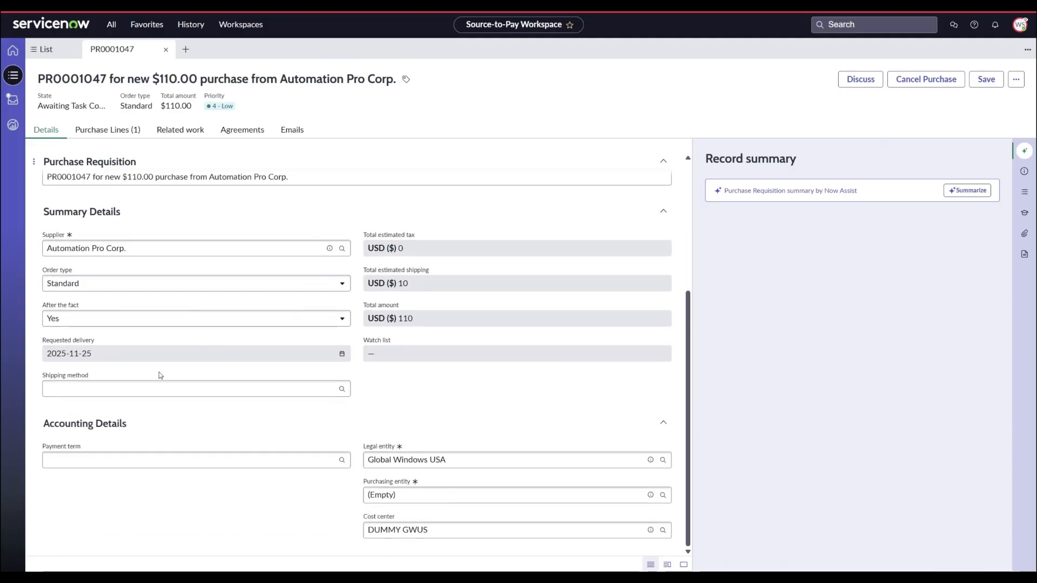
{"action": "left_click", "coordinate": [112, 460]}
{"action": "type", "text": "0004"}
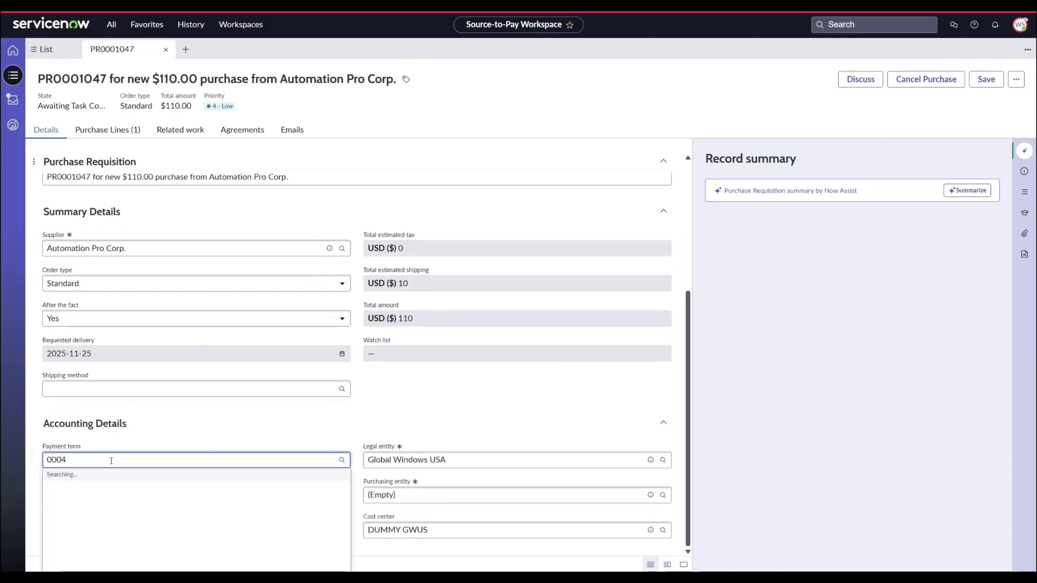
{"action": "left_click", "coordinate": [192, 440]}
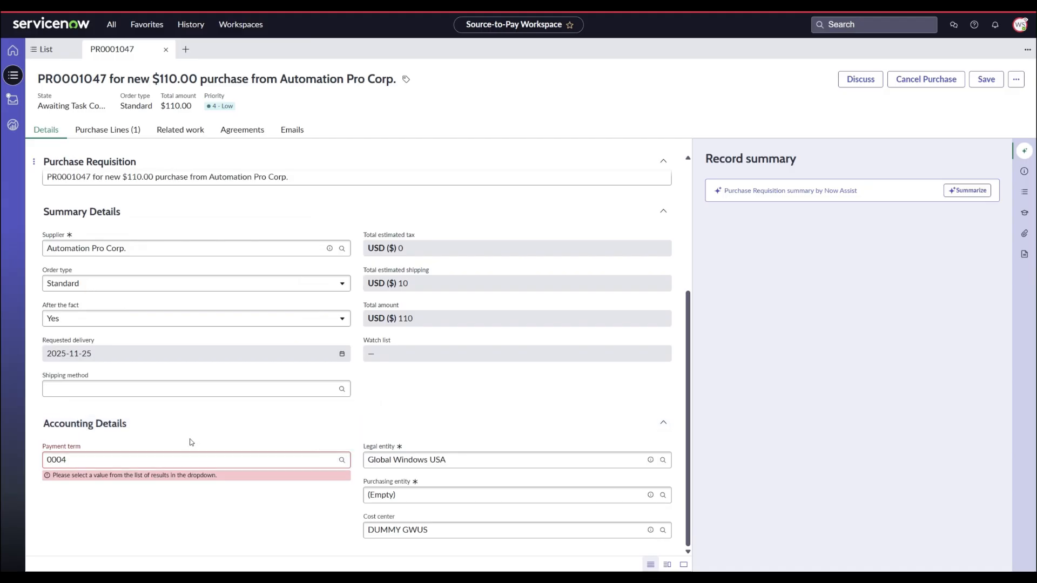
{"action": "left_click", "coordinate": [167, 458]}
{"action": "left_click", "coordinate": [119, 488]}
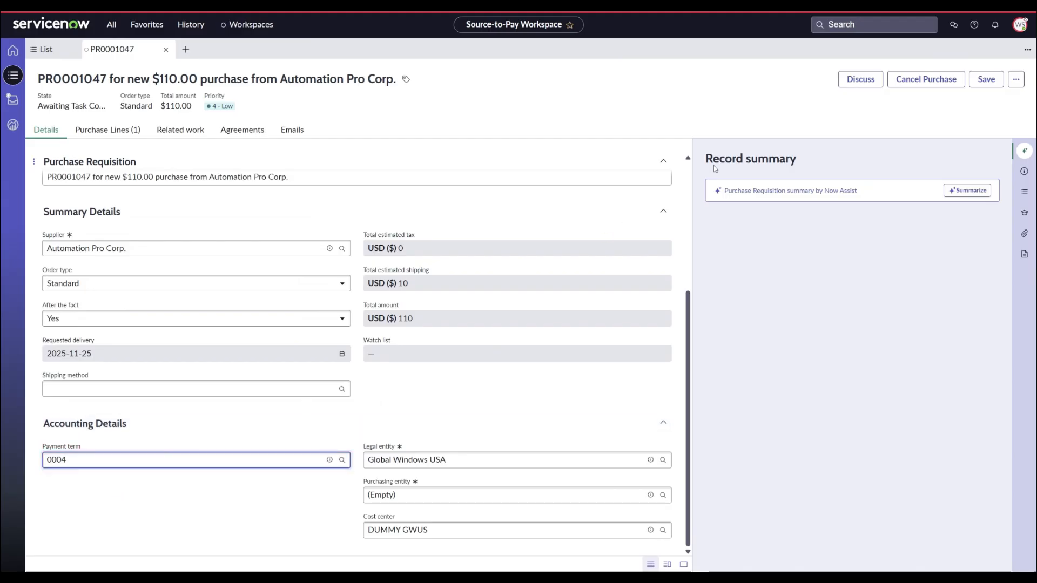
{"action": "left_click", "coordinate": [985, 79]}
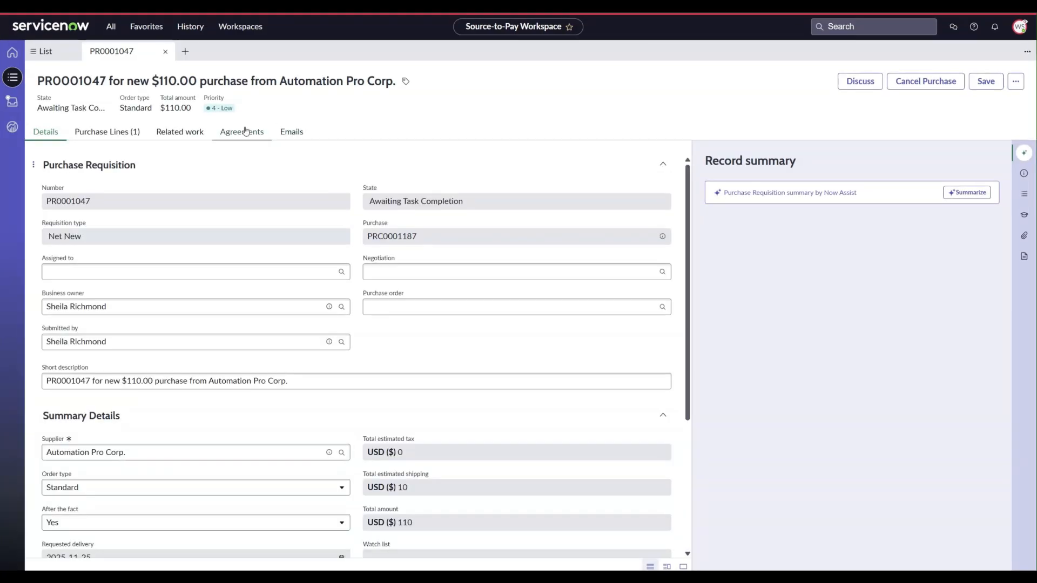
{"action": "left_click", "coordinate": [180, 130]}
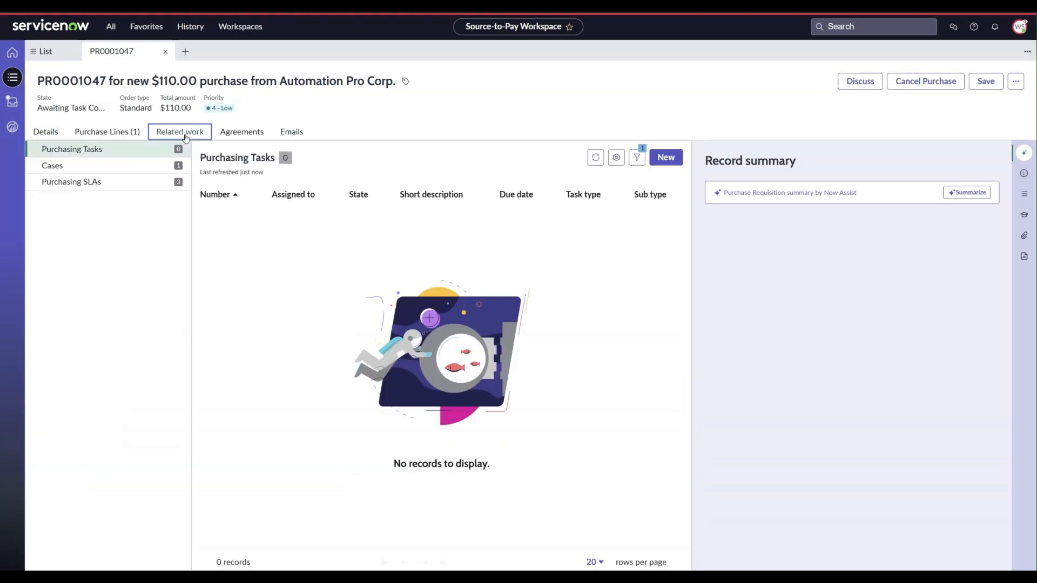
- Open case PC0001087's purchase line PRL0001206 and fill in state IL
{"action": "left_click", "coordinate": [74, 166]}
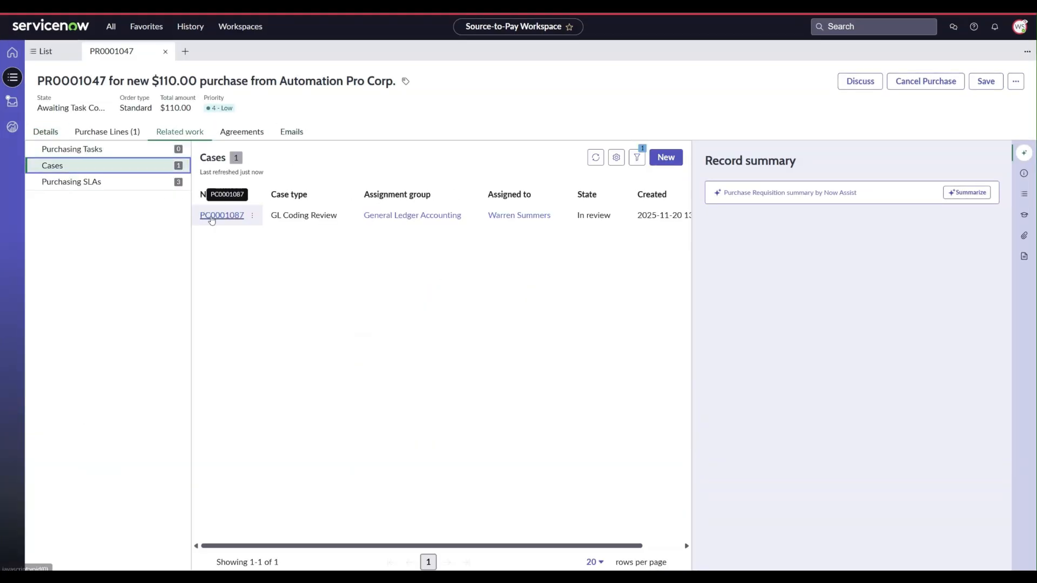
{"action": "left_click", "coordinate": [212, 218]}
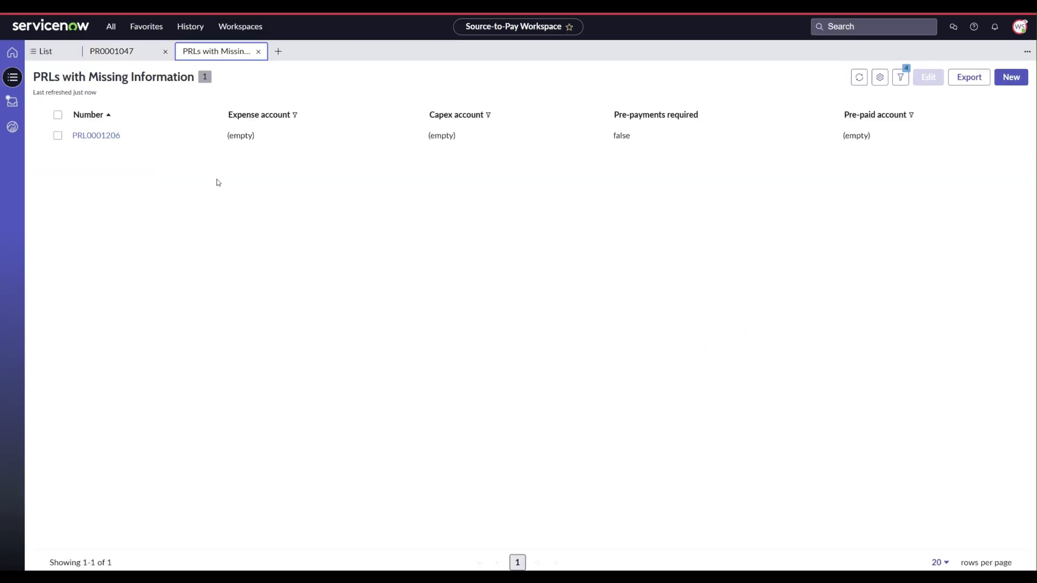
{"action": "left_click", "coordinate": [99, 135]}
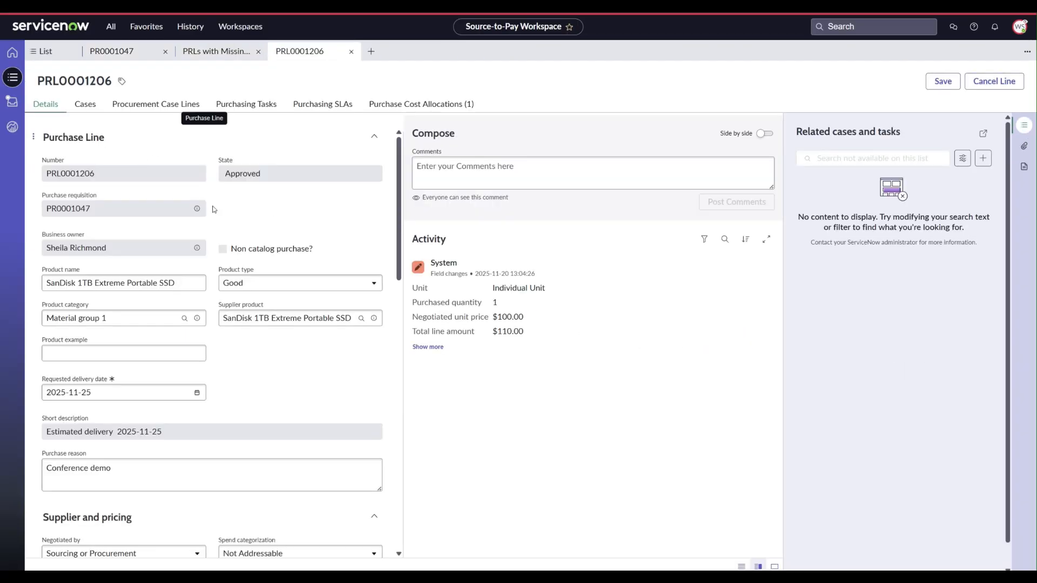
{"action": "scroll", "coordinate": [310, 356], "scroll_direction": "down", "scroll_amount": 10}
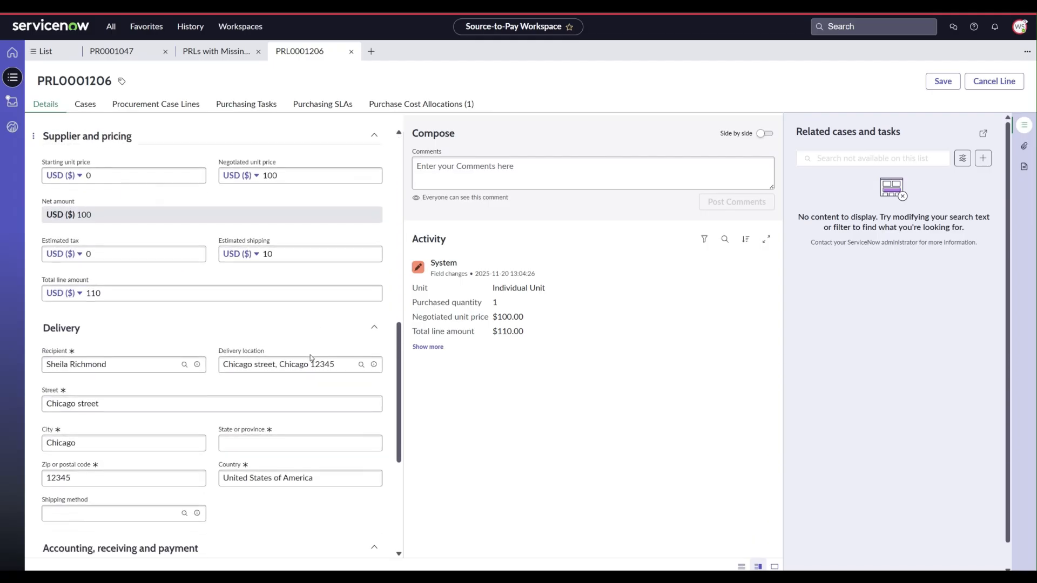
{"action": "scroll", "coordinate": [310, 355], "scroll_direction": "down", "scroll_amount": 2}
{"action": "left_click", "coordinate": [295, 338]}
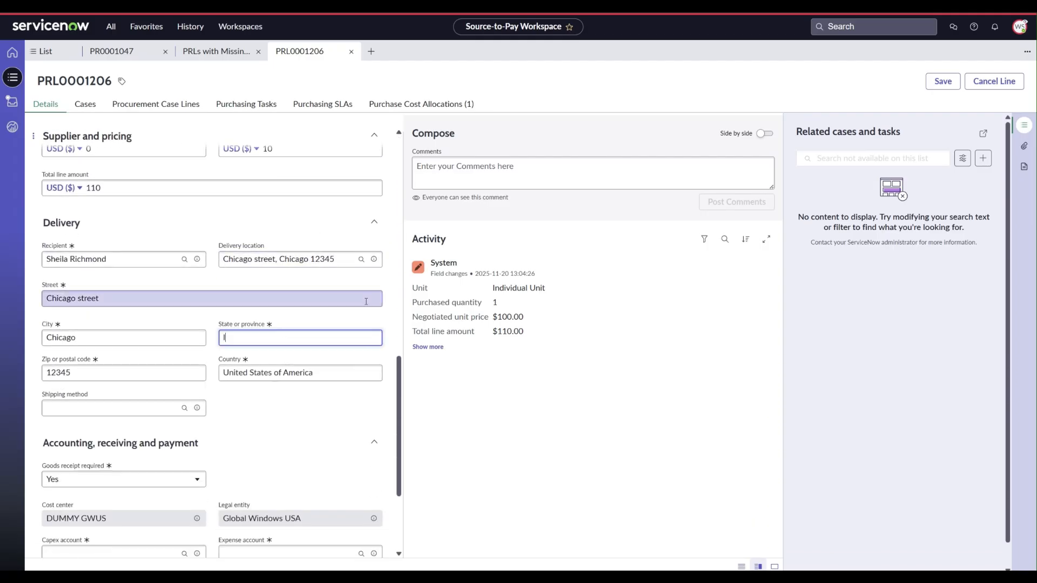
{"action": "key", "text": "Tab"}
{"action": "scroll", "coordinate": [162, 356], "scroll_direction": "down", "scroll_amount": 3}
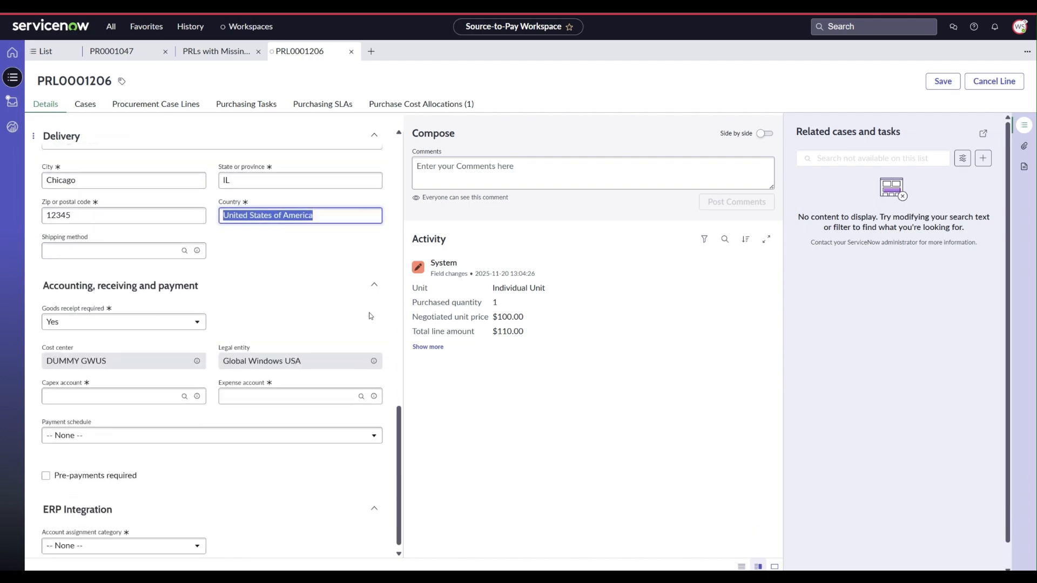
{"action": "left_click", "coordinate": [115, 381]}
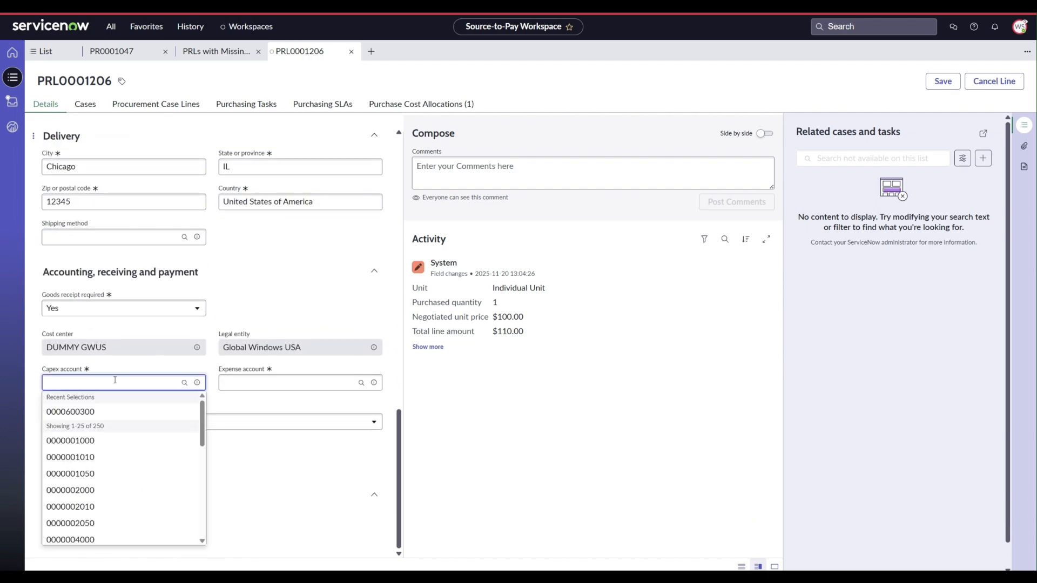
{"action": "key", "text": "ctrl+v"}
{"action": "left_click", "coordinate": [94, 411]}
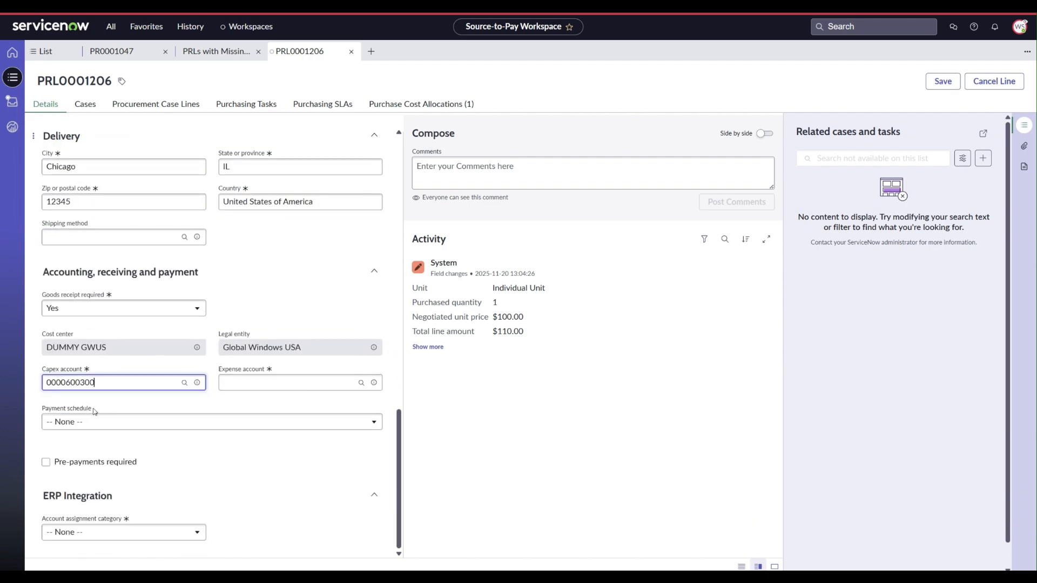
{"action": "left_click", "coordinate": [261, 384]}
{"action": "key", "text": "ctrl+v"}
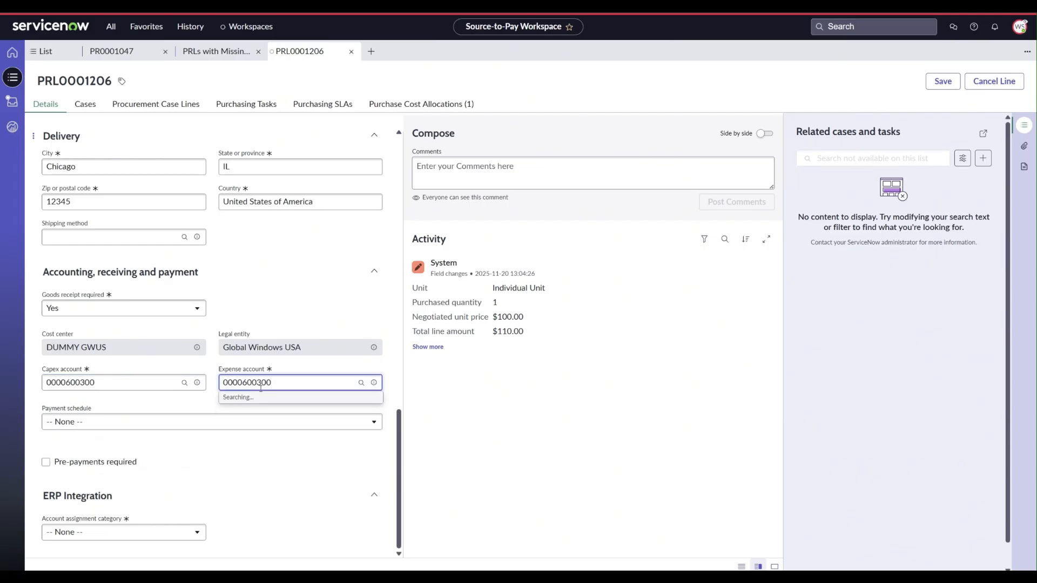
{"action": "left_click", "coordinate": [263, 416]}
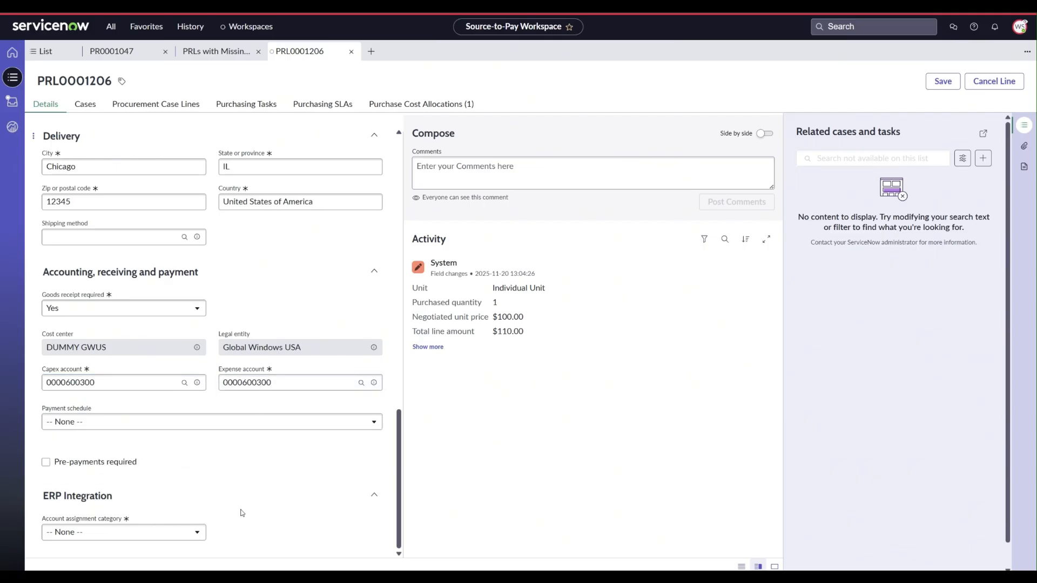
{"action": "left_click", "coordinate": [194, 532]}
{"action": "left_click", "coordinate": [163, 500]}
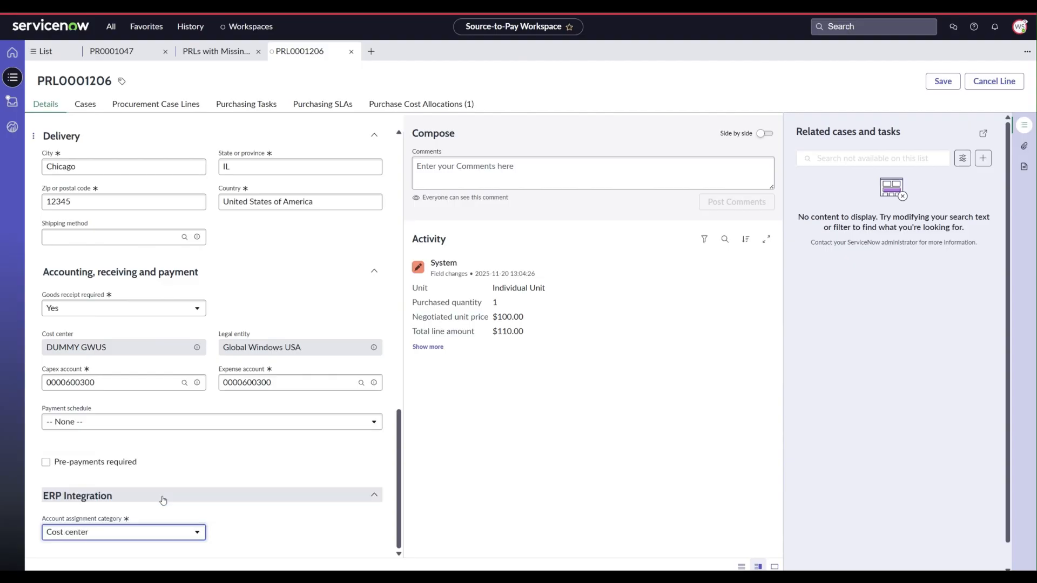
{"action": "left_click", "coordinate": [946, 83]}
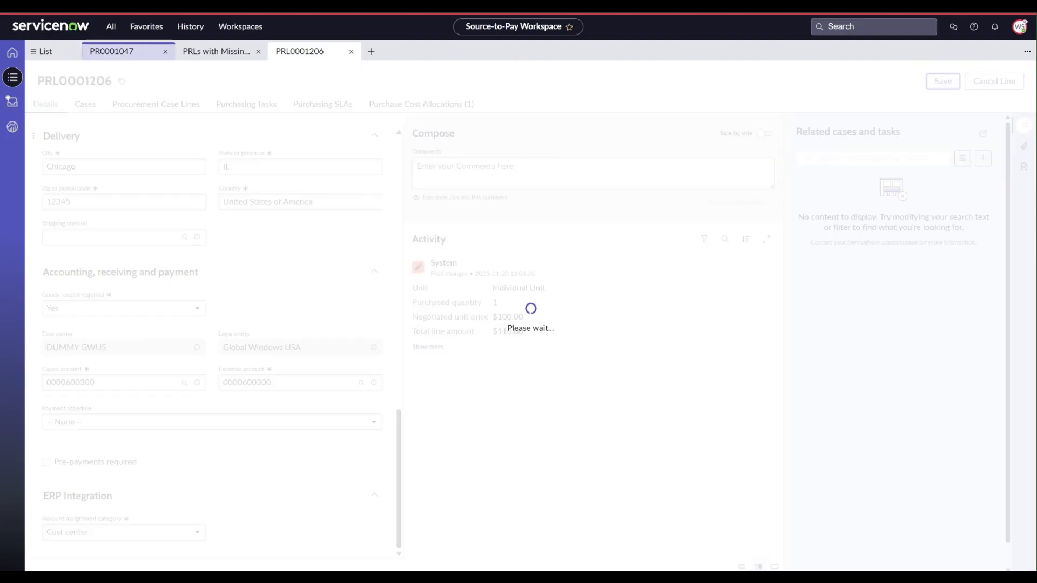
{"action": "left_click", "coordinate": [351, 52]}
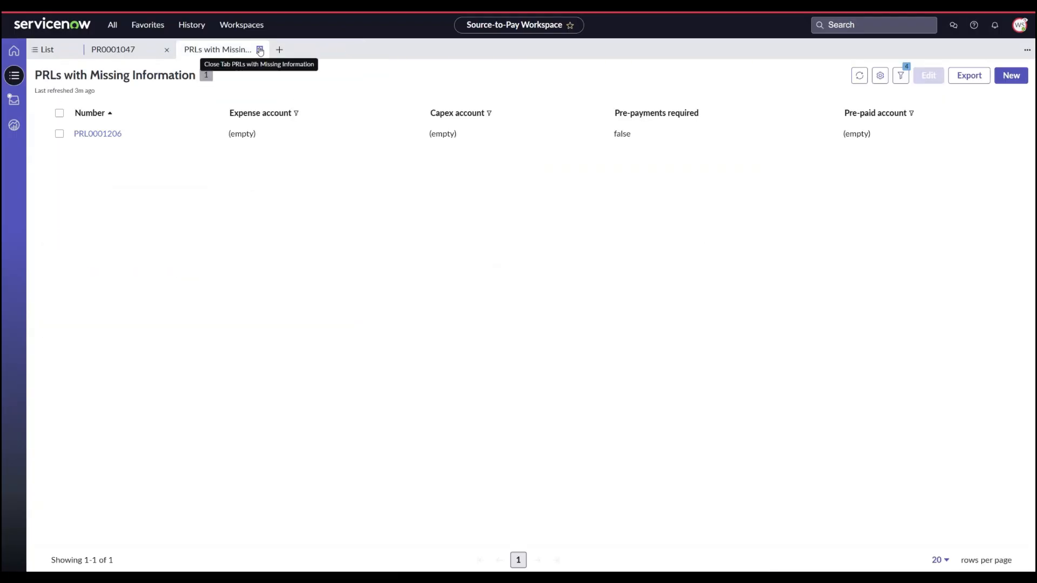
{"action": "left_click", "coordinate": [259, 49]}
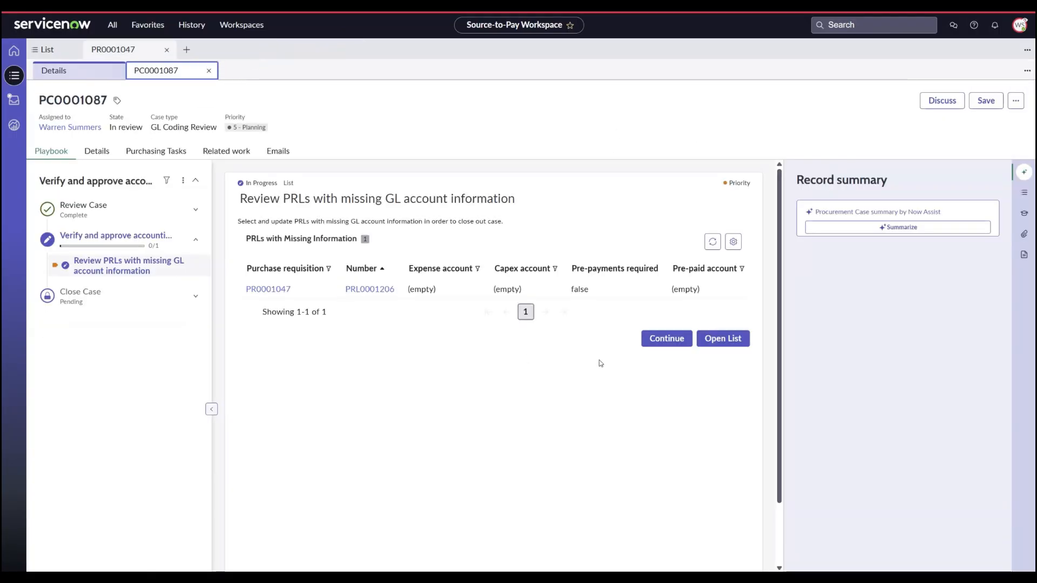
- Complete the GL account review task, skip the requestor email, and complete case PC0001087
{"action": "left_click", "coordinate": [667, 340]}
{"action": "left_click", "coordinate": [598, 333]}
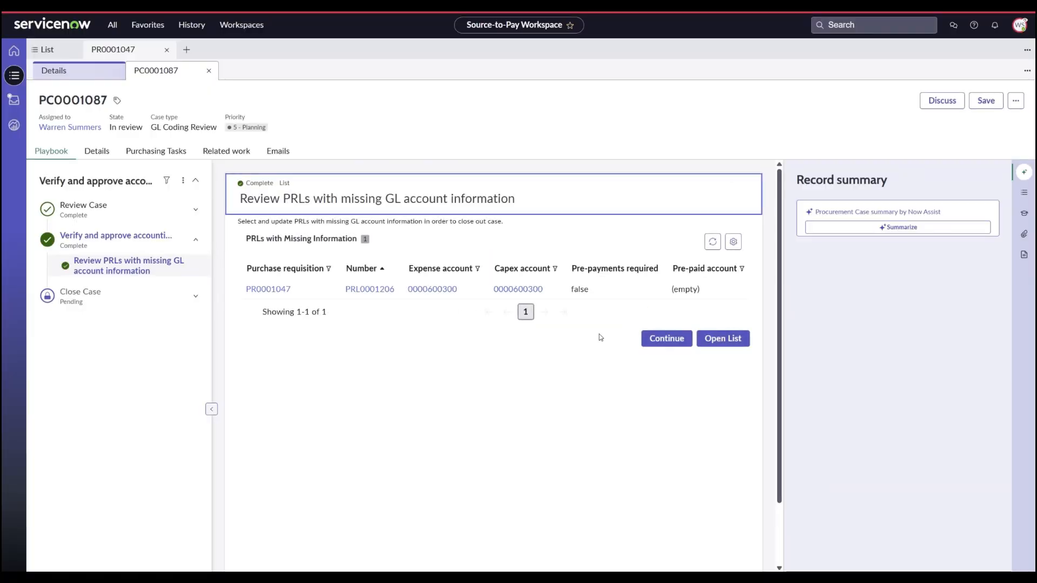
{"action": "left_click", "coordinate": [659, 345]}
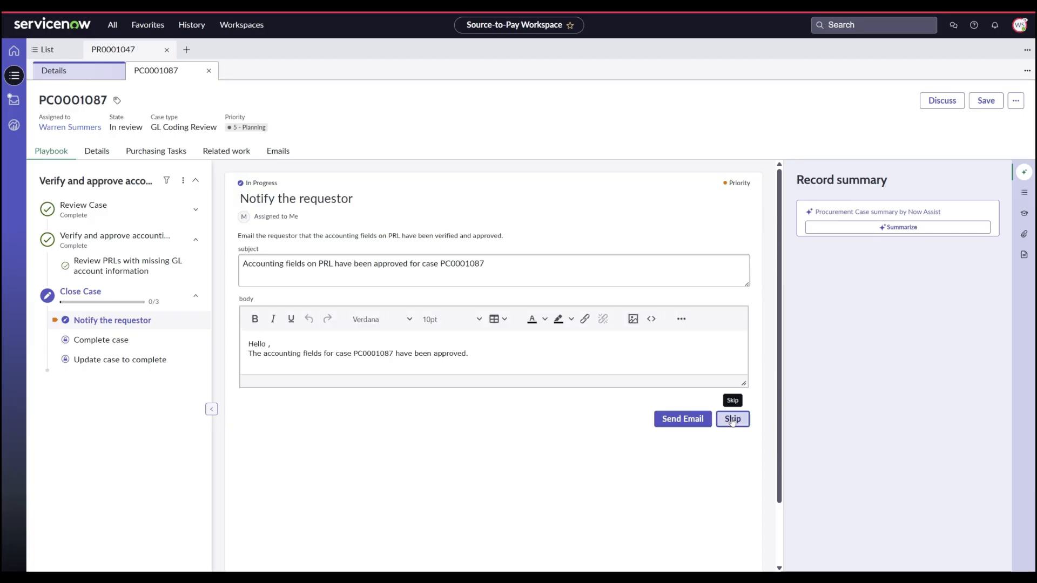
{"action": "left_click", "coordinate": [732, 420]}
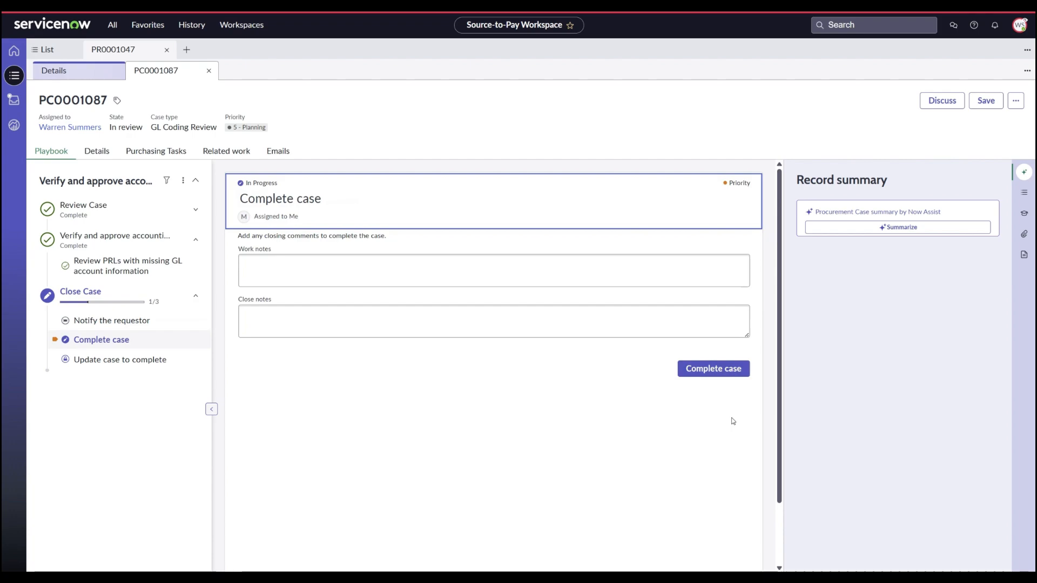
{"action": "left_click", "coordinate": [713, 370]}
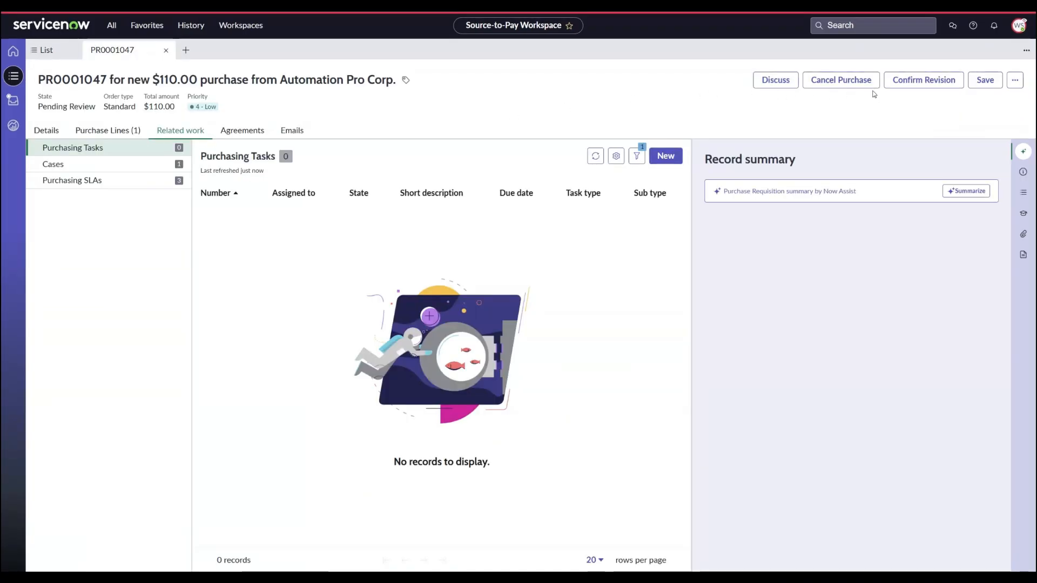
- Confirm the revision of PR0001047, reload it, and create purchase order PO0001043
{"action": "left_click", "coordinate": [939, 84]}
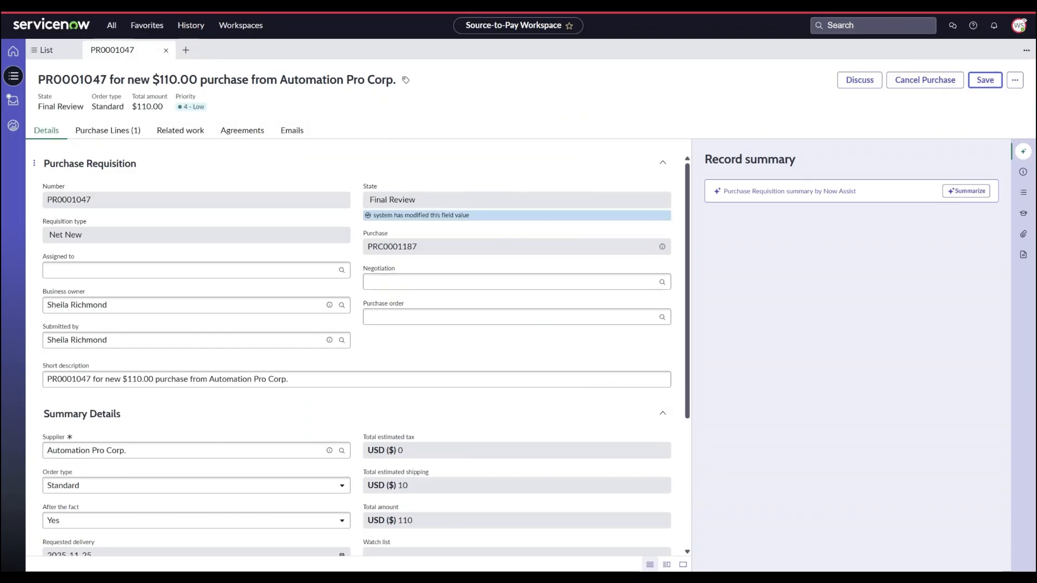
{"action": "key", "text": "F5"}
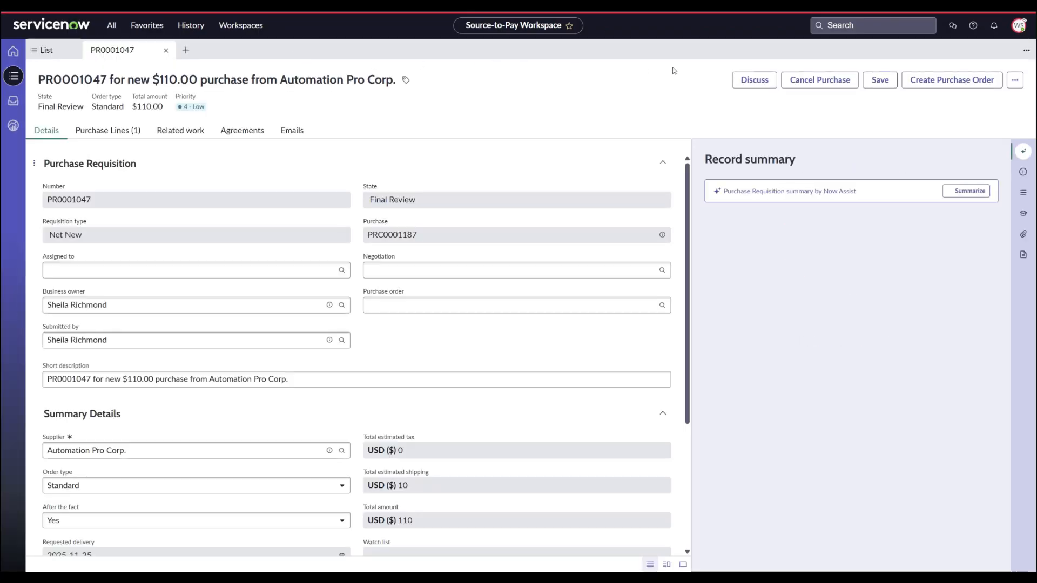
{"action": "left_click", "coordinate": [924, 83]}
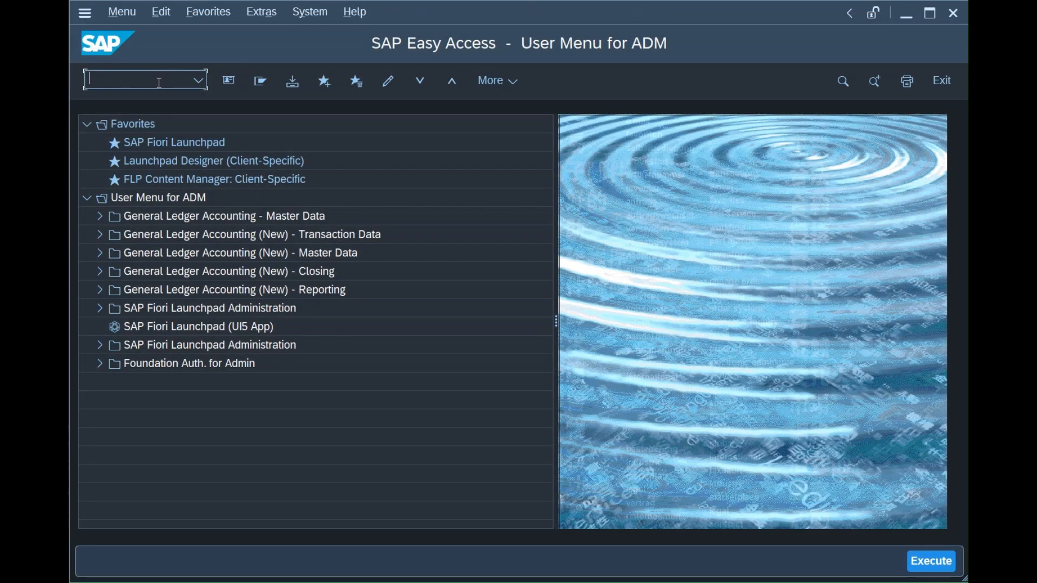
{"action": "type", "text": "me2n"}
{"action": "key", "text": "Return"}
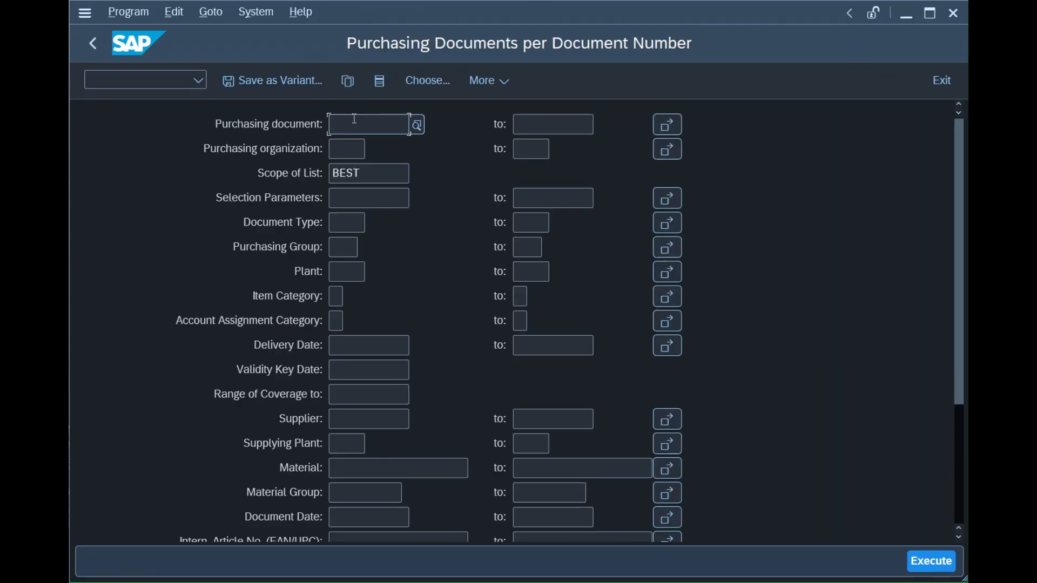
{"action": "key", "text": "ctrl+v"}
{"action": "key", "text": "Return"}
{"action": "left_click", "coordinate": [930, 563]}
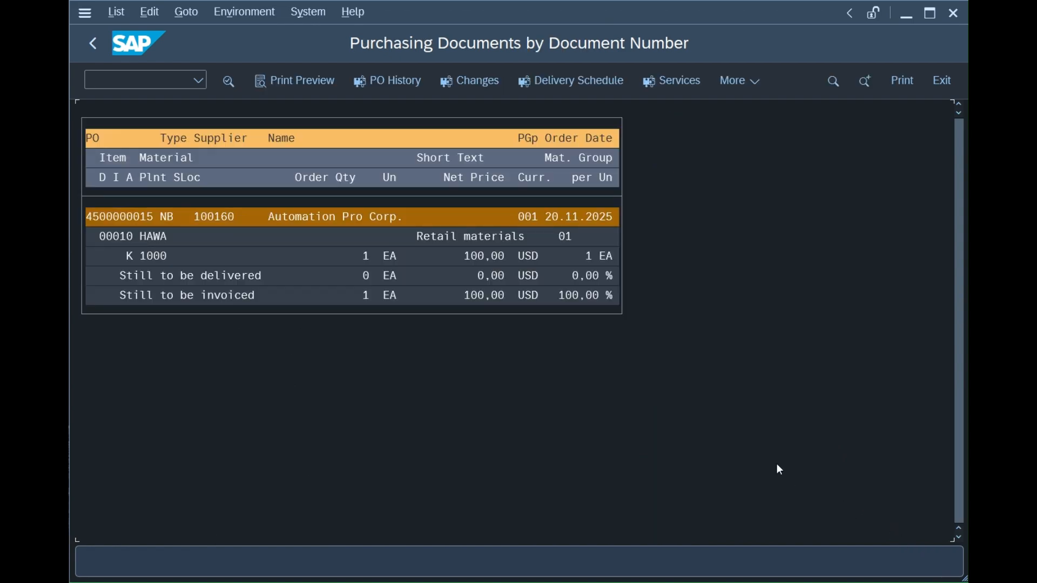